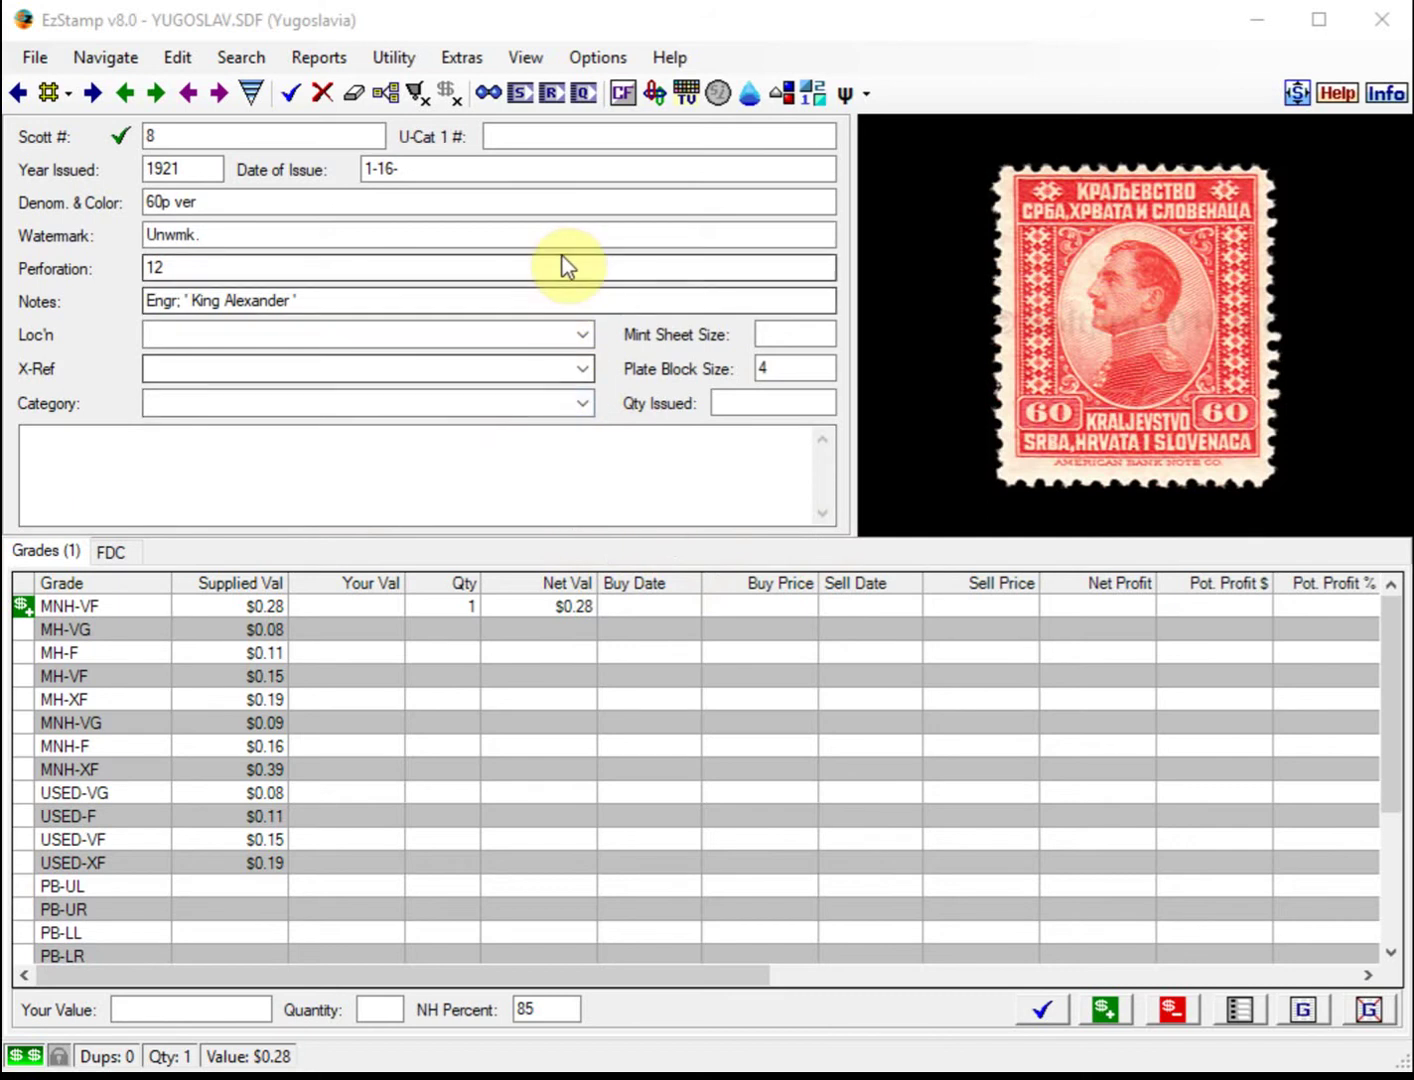
Rerun the most recent quick stats report and review its matching stamps as a spreadsheet.
{"action": "left_click", "coordinate": [584, 101]}
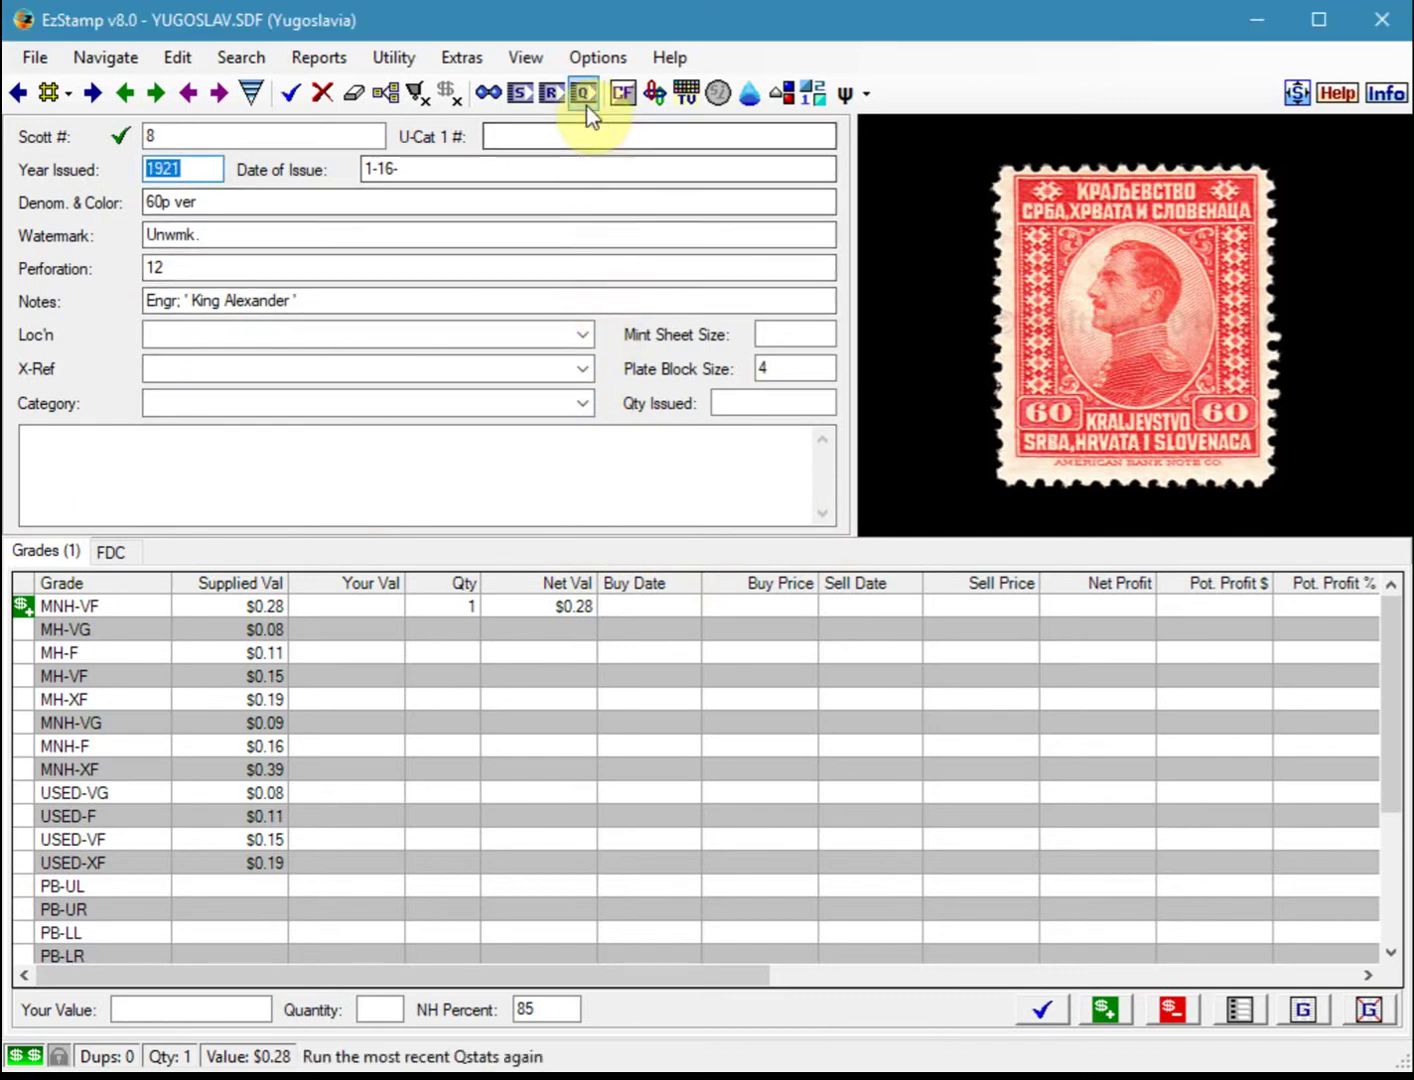
{"action": "left_click", "coordinate": [584, 95]}
{"action": "left_click", "coordinate": [580, 639]}
{"action": "left_click", "coordinate": [706, 649]}
{"action": "scroll", "coordinate": [706, 487], "scroll_direction": "down", "scroll_amount": 1}
{"action": "scroll", "coordinate": [706, 489], "scroll_direction": "down", "scroll_amount": 20}
{"action": "scroll", "coordinate": [706, 492], "scroll_direction": "down", "scroll_amount": 20}
{"action": "scroll", "coordinate": [705, 492], "scroll_direction": "up", "scroll_amount": 20}
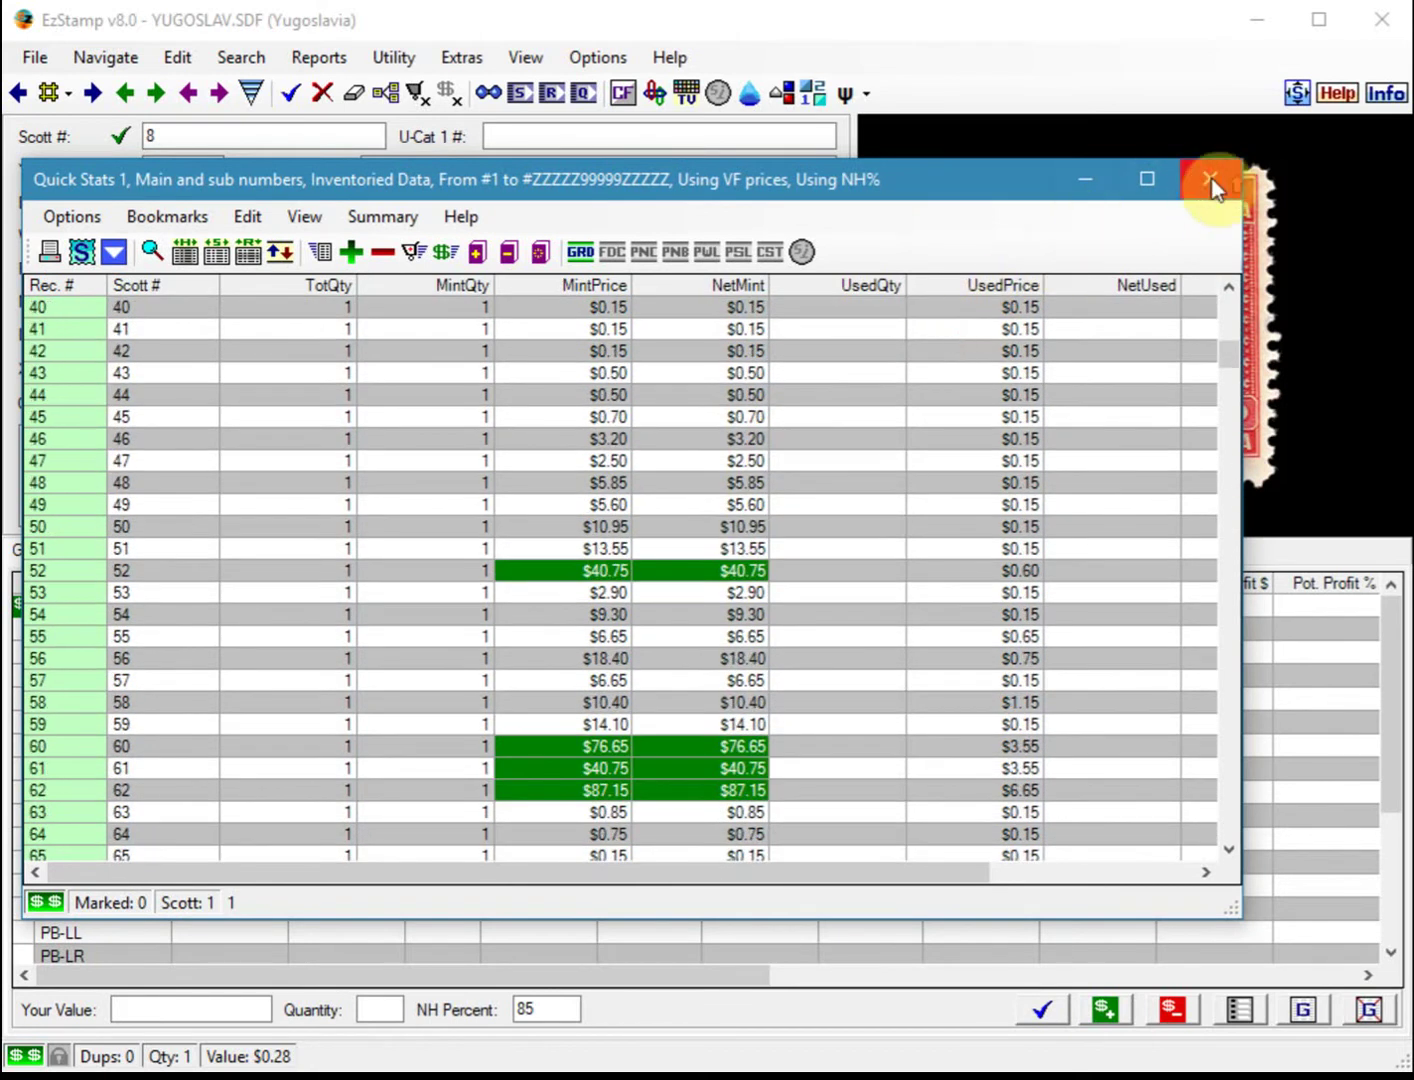
{"action": "left_click", "coordinate": [1211, 182]}
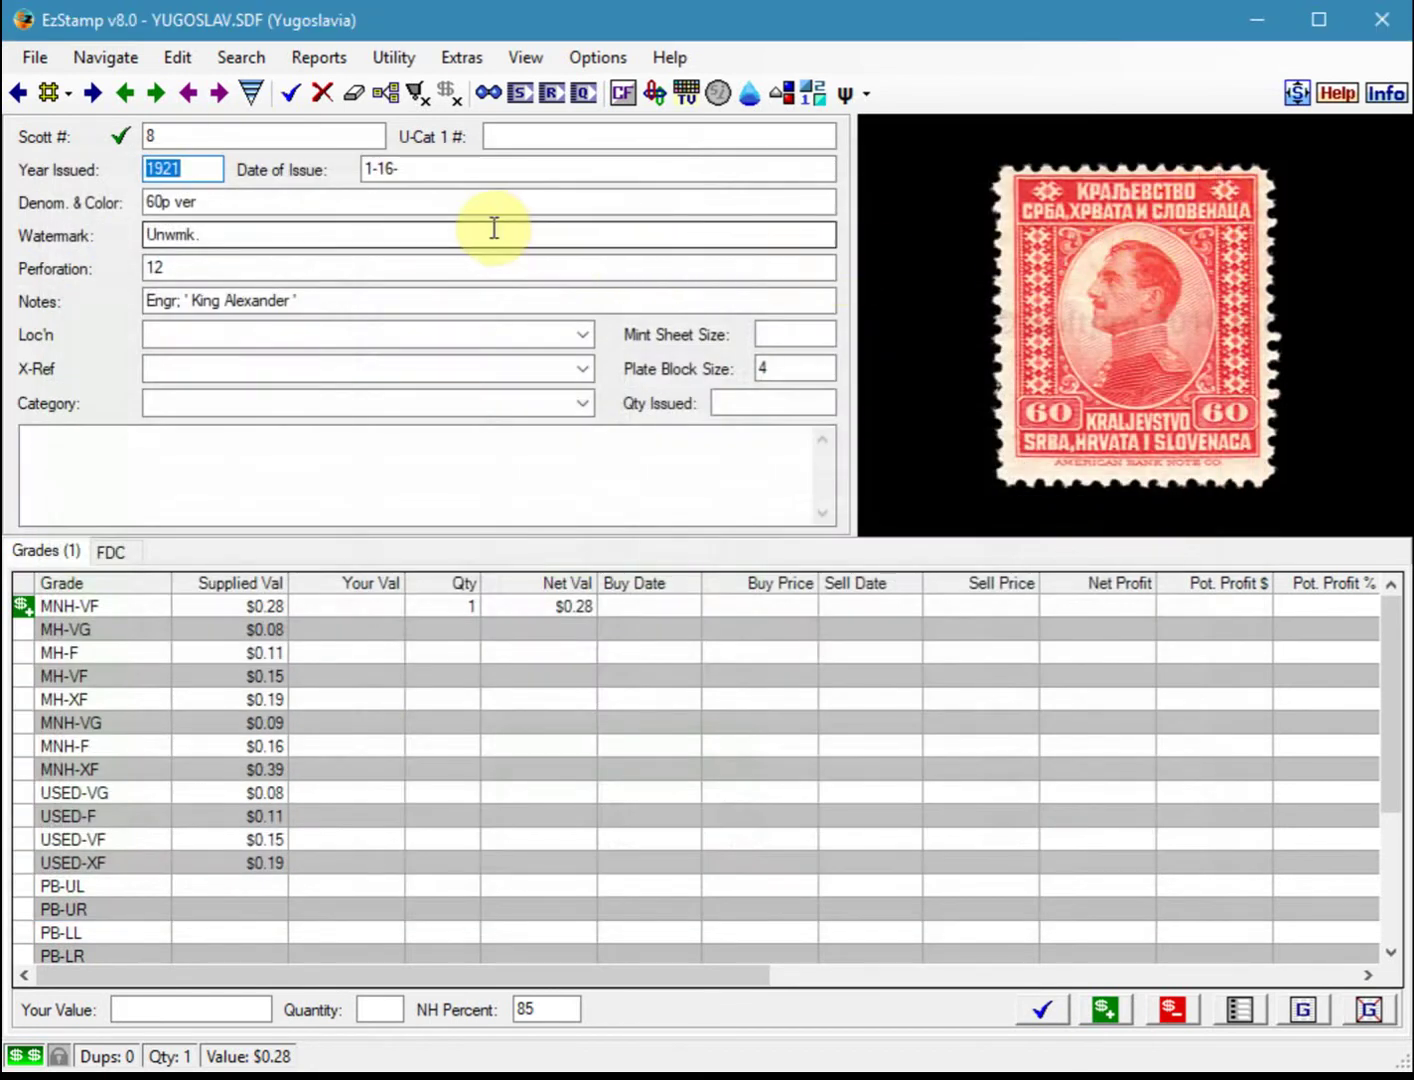
Search inventoried grades for net value over $25 and review the 38-grade report.
{"action": "left_click", "coordinate": [260, 60]}
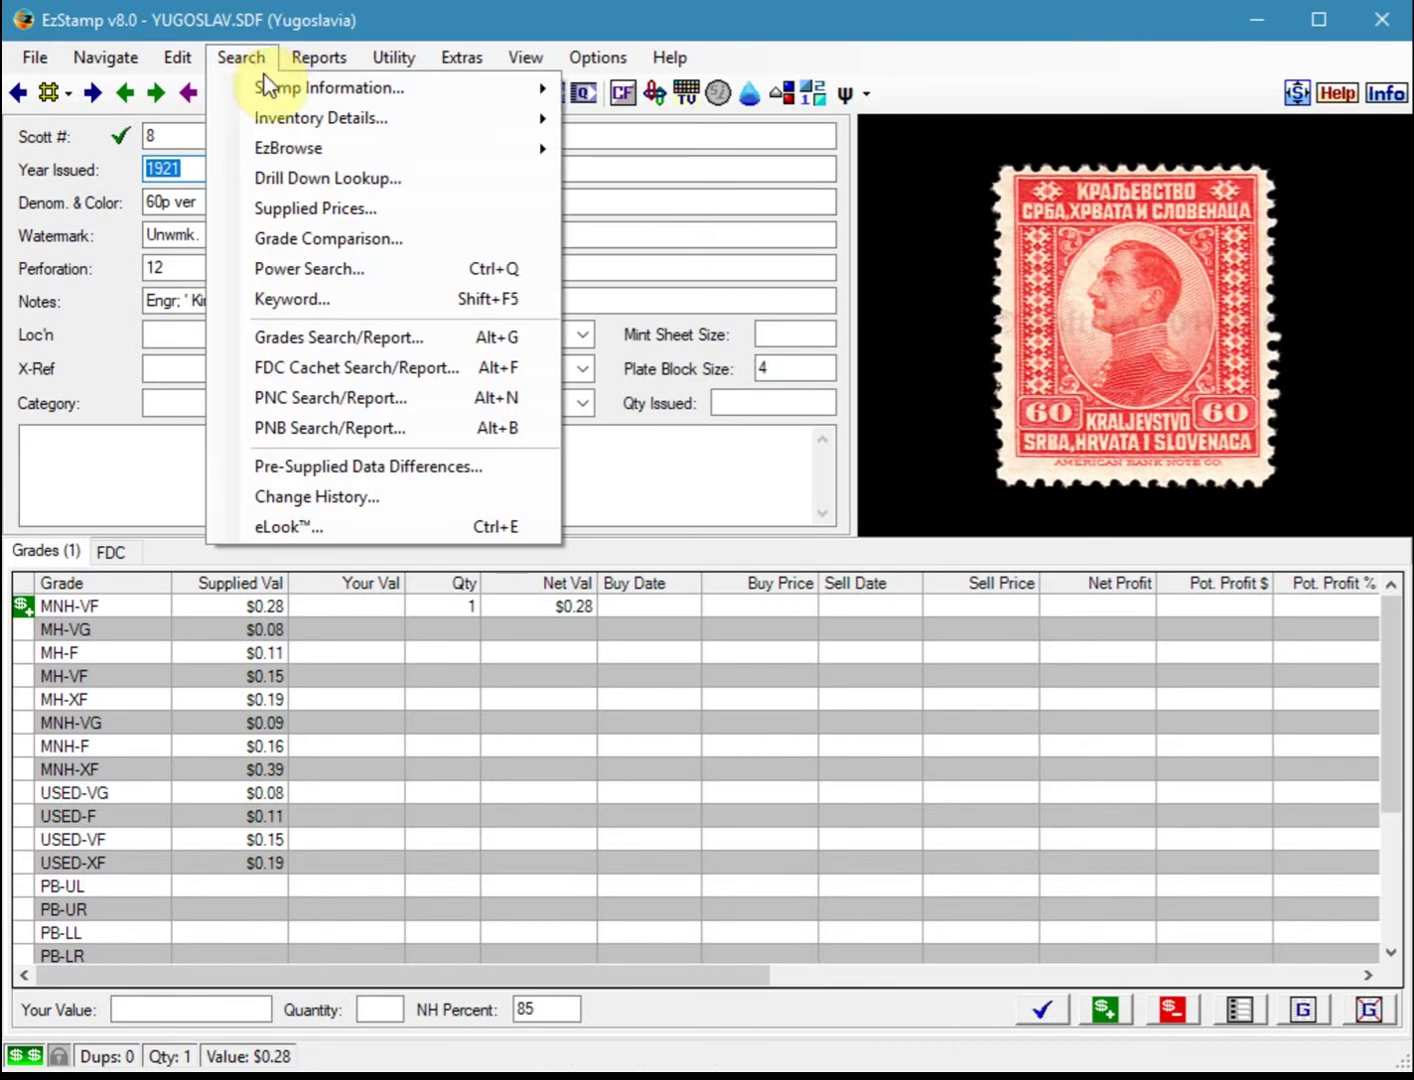
{"action": "left_click", "coordinate": [322, 334]}
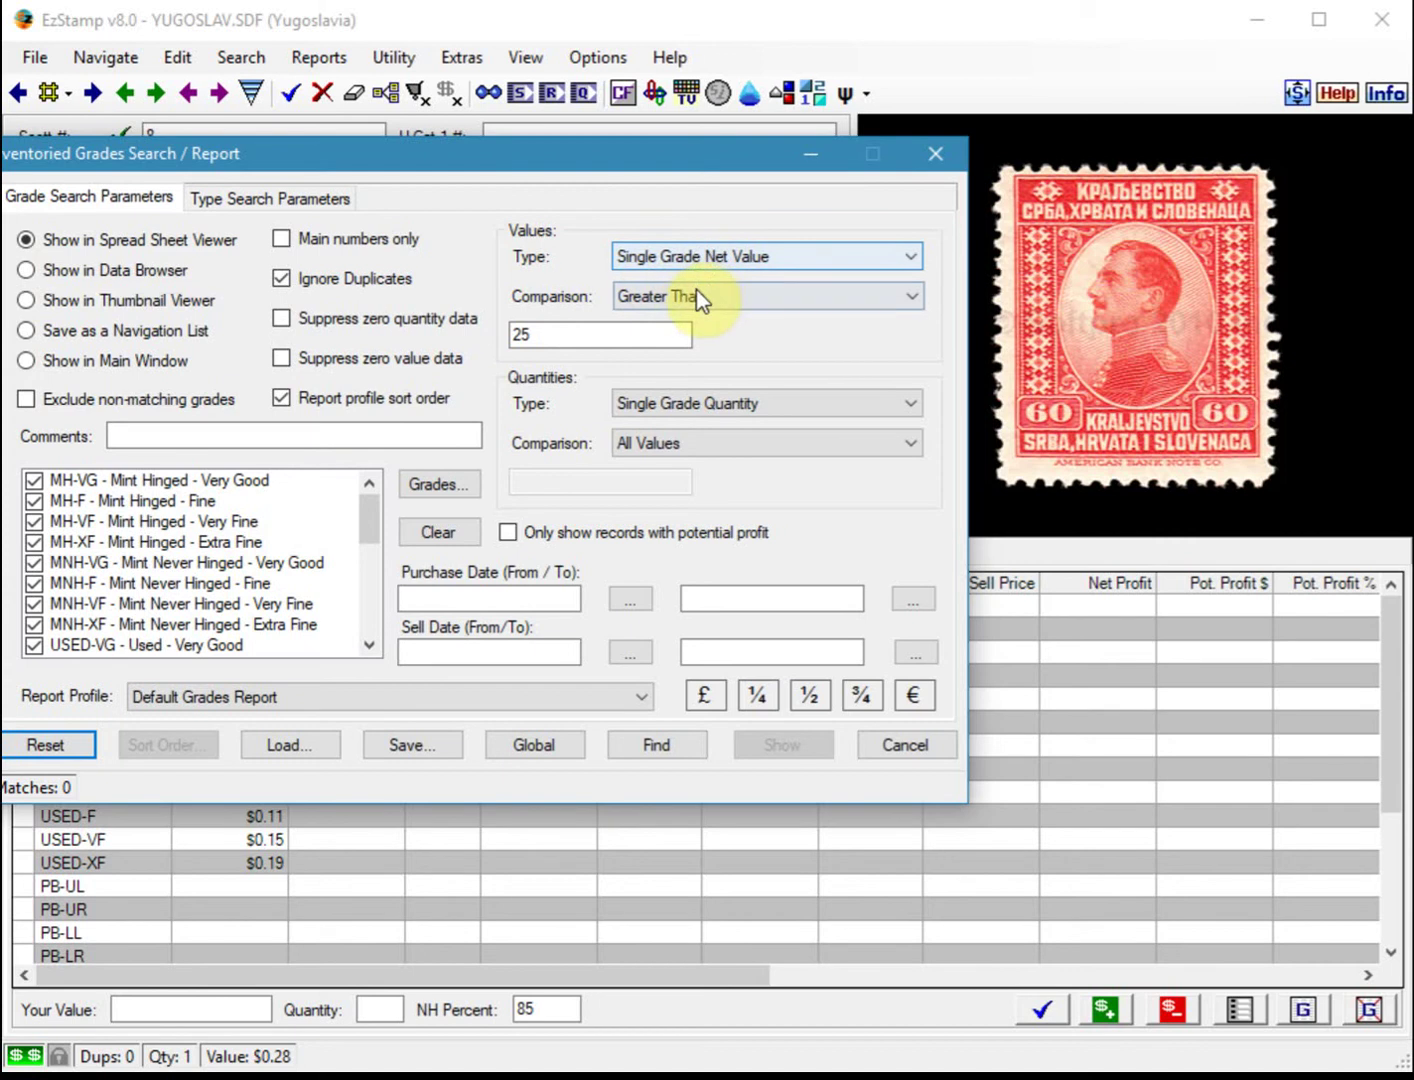
{"action": "left_click", "coordinate": [660, 746]}
{"action": "left_click", "coordinate": [791, 752]}
{"action": "scroll", "coordinate": [670, 602], "scroll_direction": "down", "scroll_amount": 2}
{"action": "scroll", "coordinate": [670, 602], "scroll_direction": "down", "scroll_amount": 3}
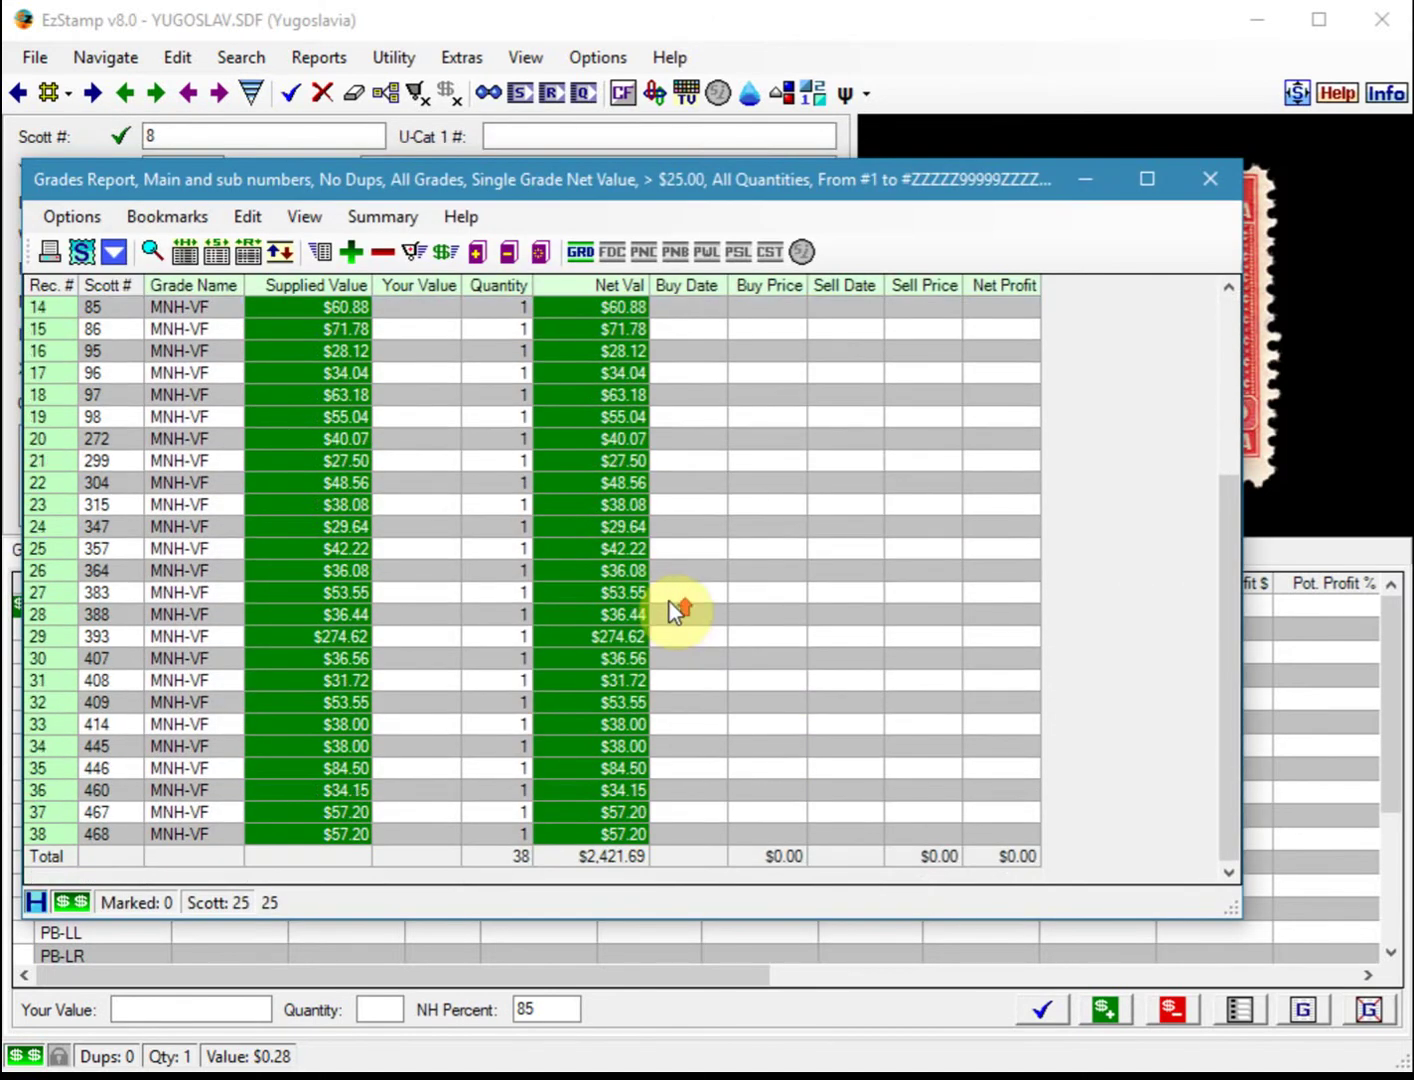
{"action": "scroll", "coordinate": [670, 603], "scroll_direction": "up", "scroll_amount": 5}
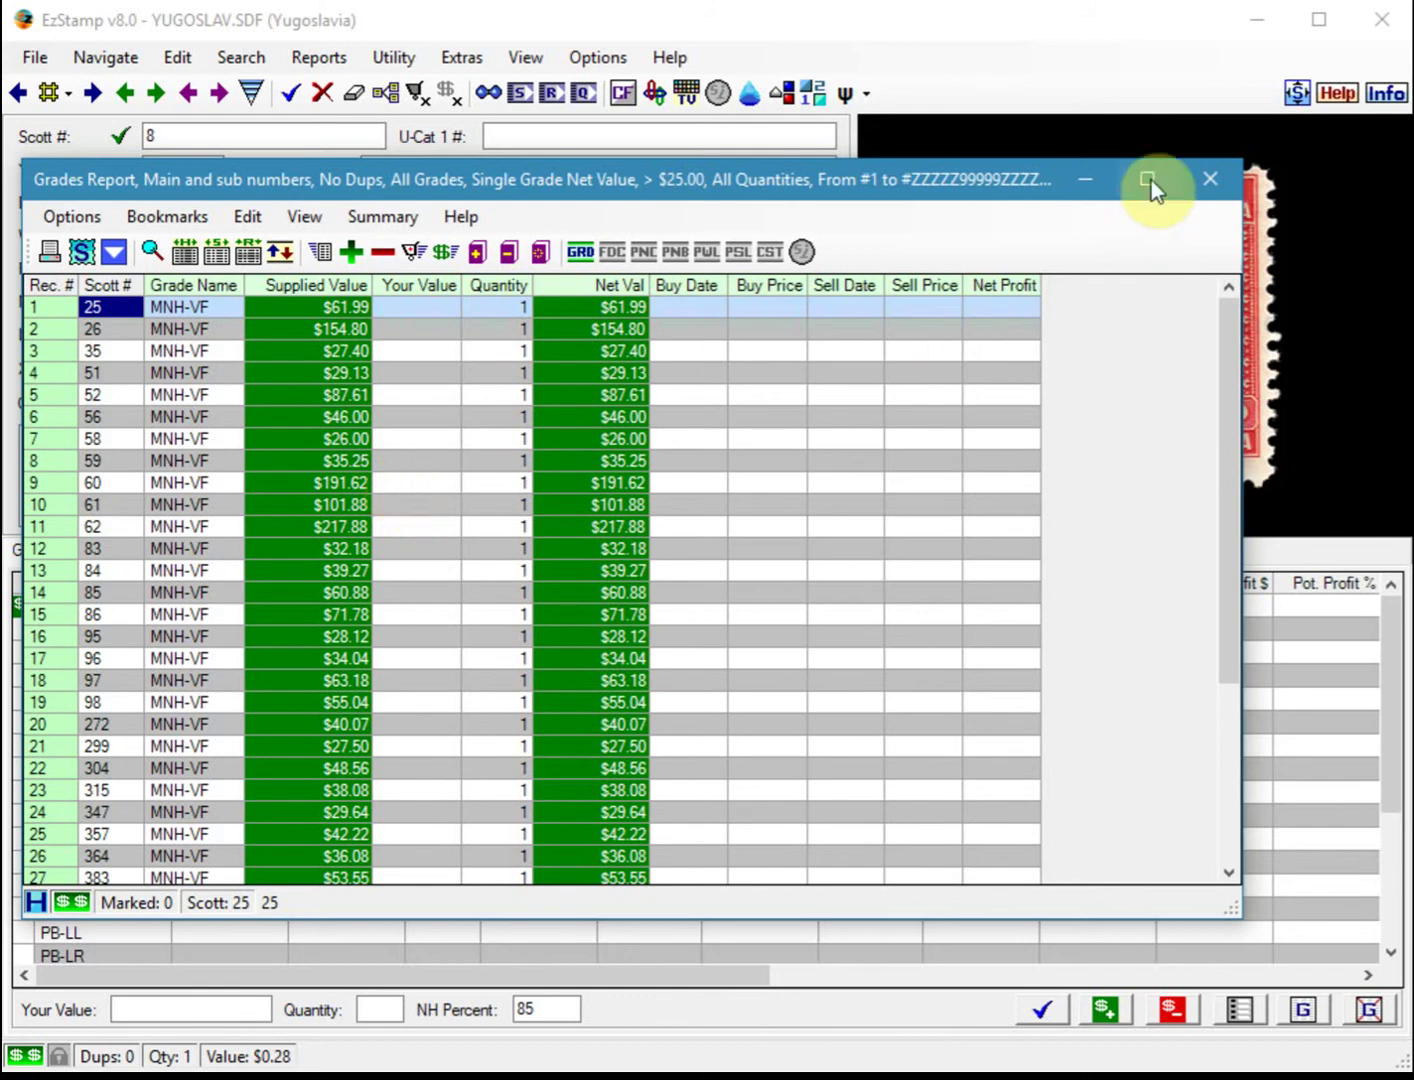
{"action": "left_click", "coordinate": [1222, 184]}
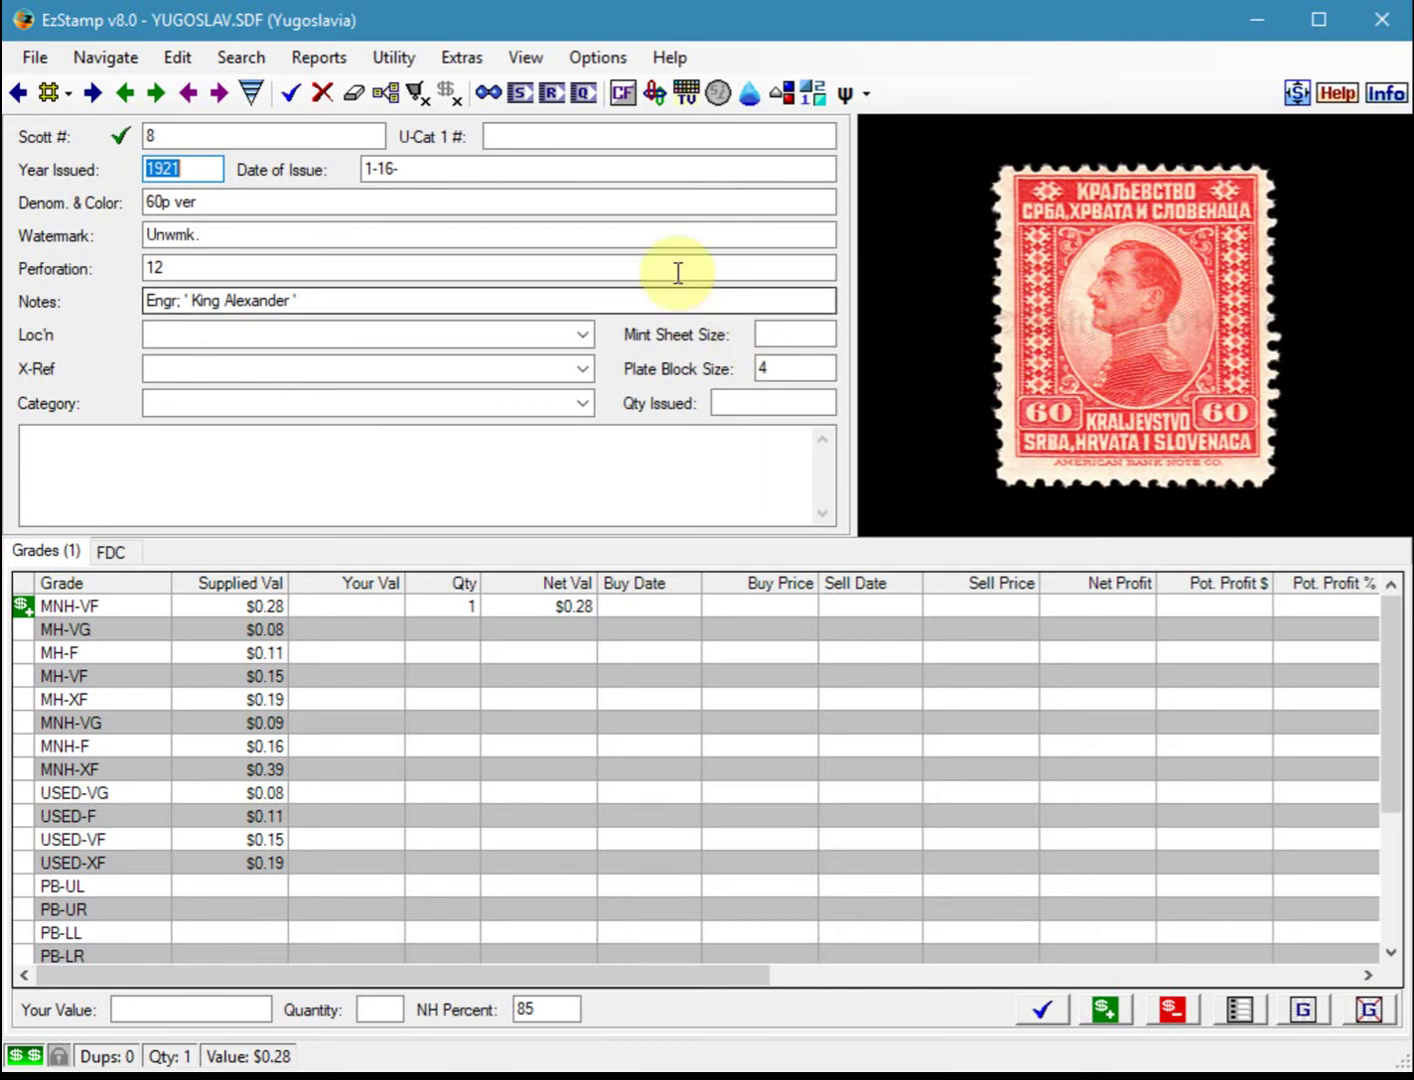
Rerun the power search for net grade of at least 25 and review the 38 results.
{"action": "left_click", "coordinate": [264, 60]}
{"action": "left_click", "coordinate": [311, 270]}
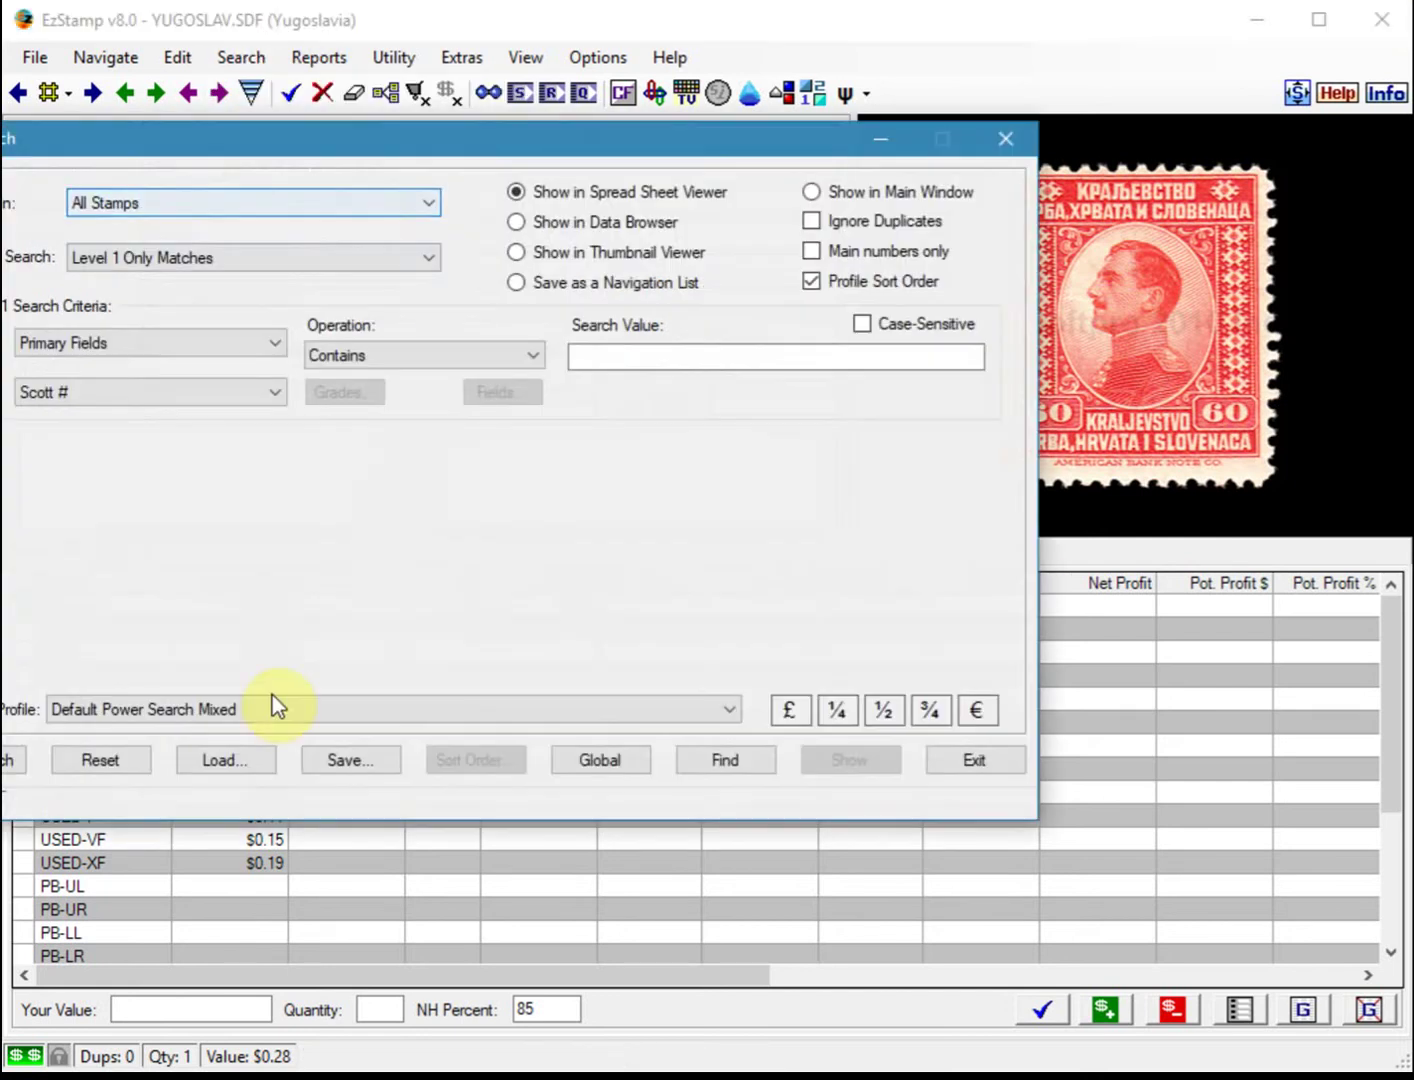
{"action": "left_click_drag", "start_coordinate": [280, 143], "coordinate": [518, 184]}
{"action": "left_click", "coordinate": [247, 800]}
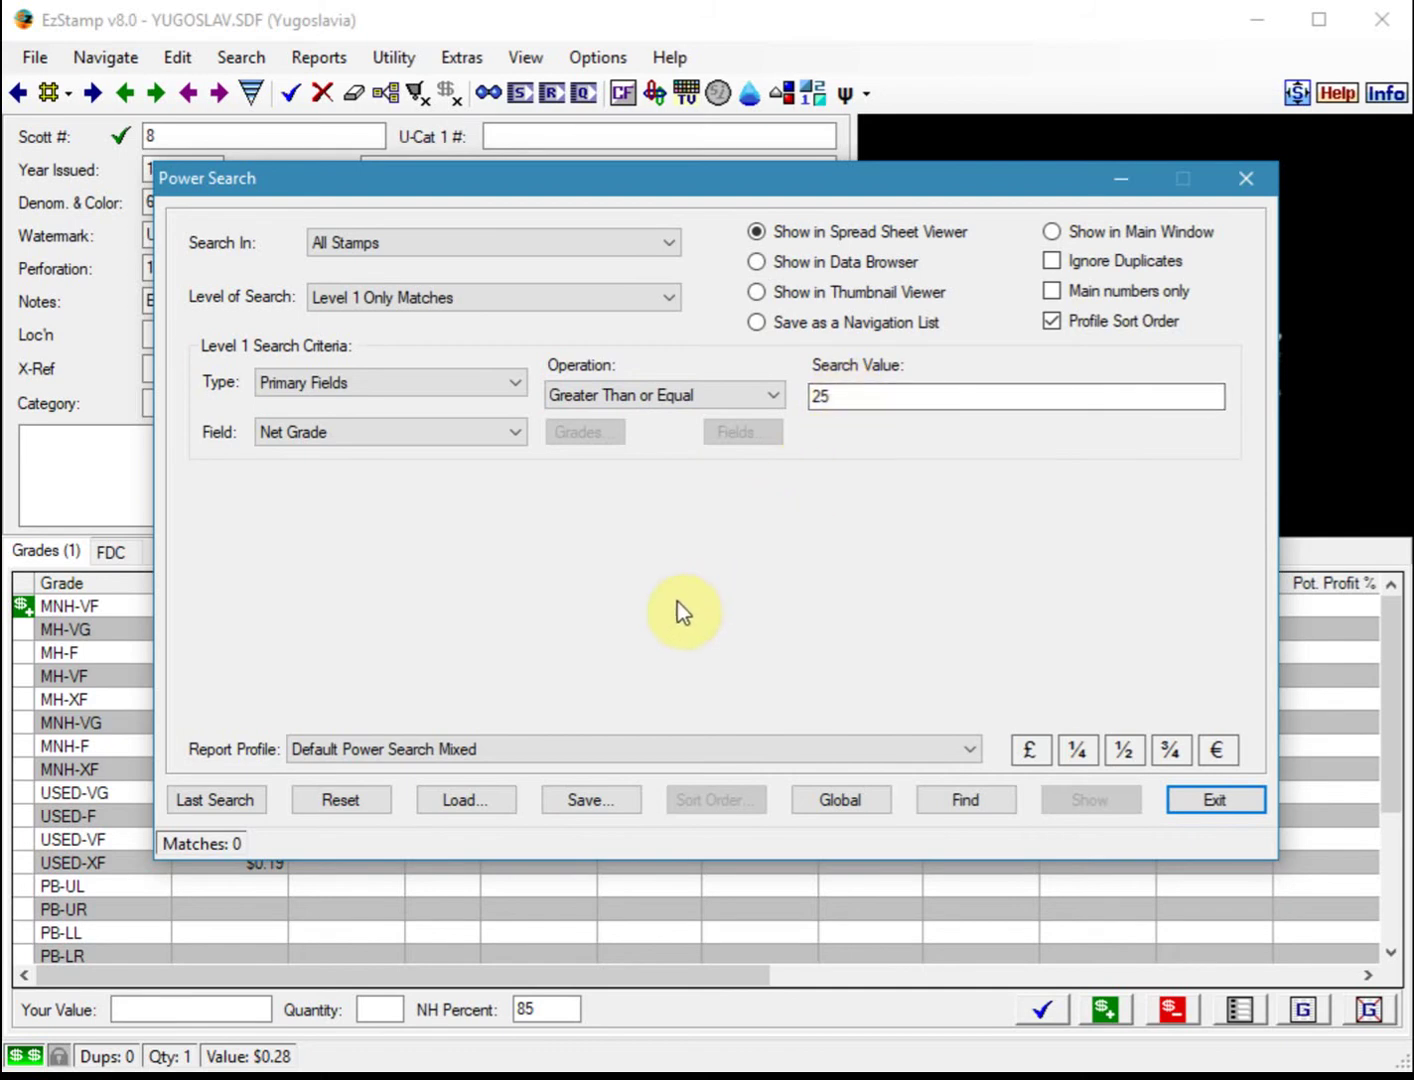
{"action": "left_click", "coordinate": [965, 802]}
{"action": "left_click", "coordinate": [1088, 807]}
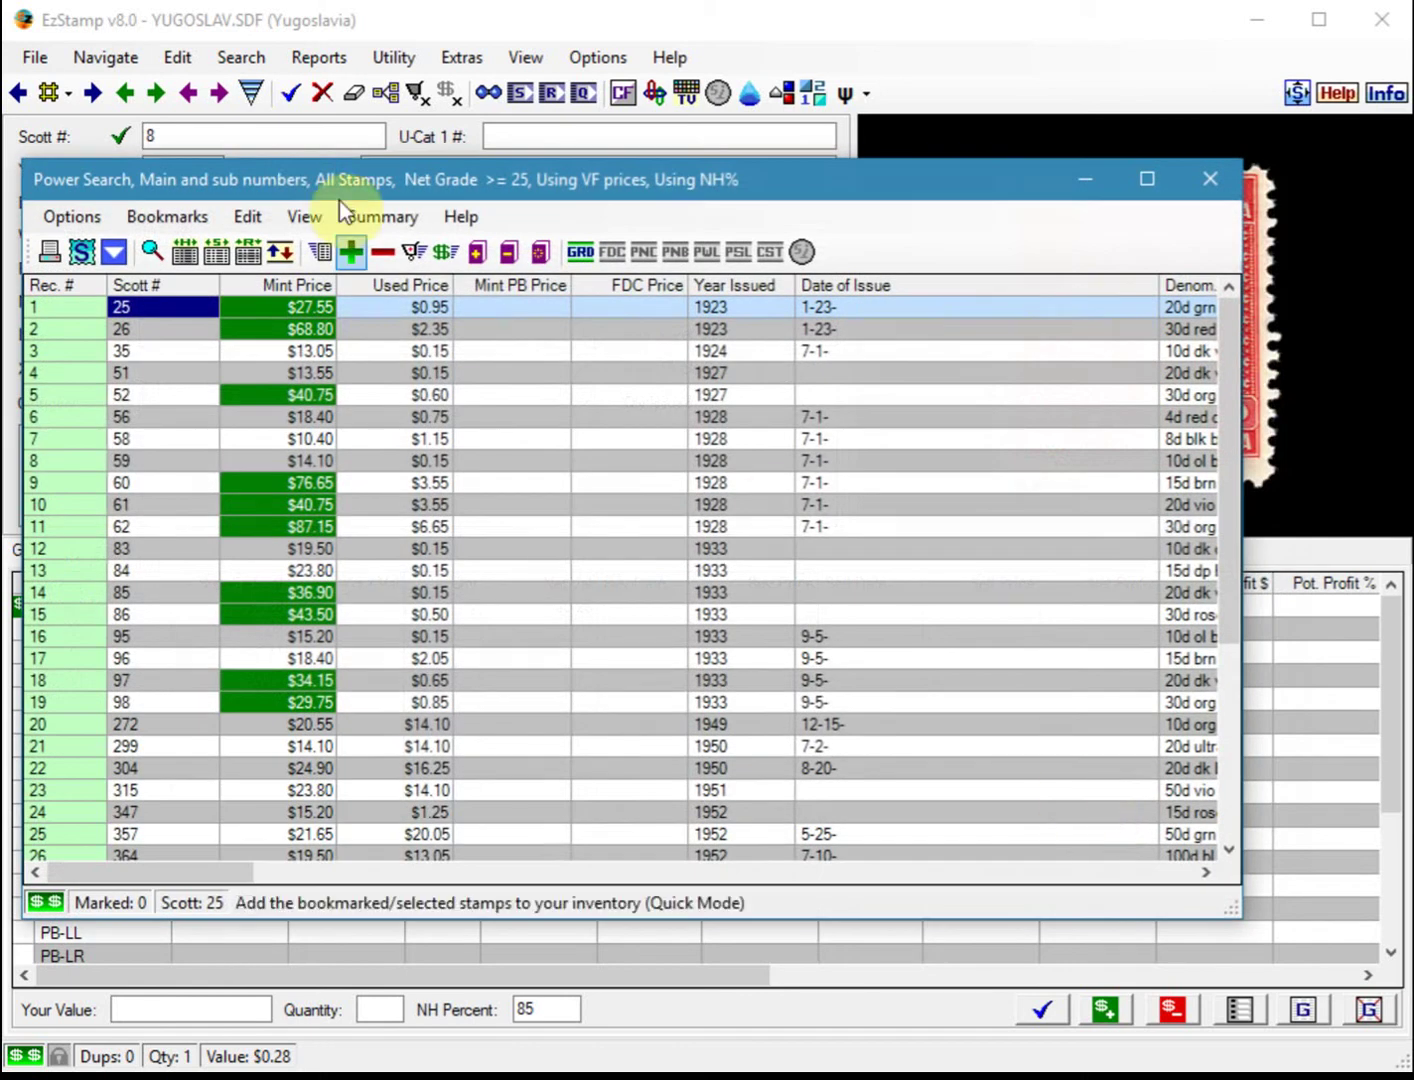
{"action": "left_click_drag", "start_coordinate": [385, 175], "coordinate": [399, 177]}
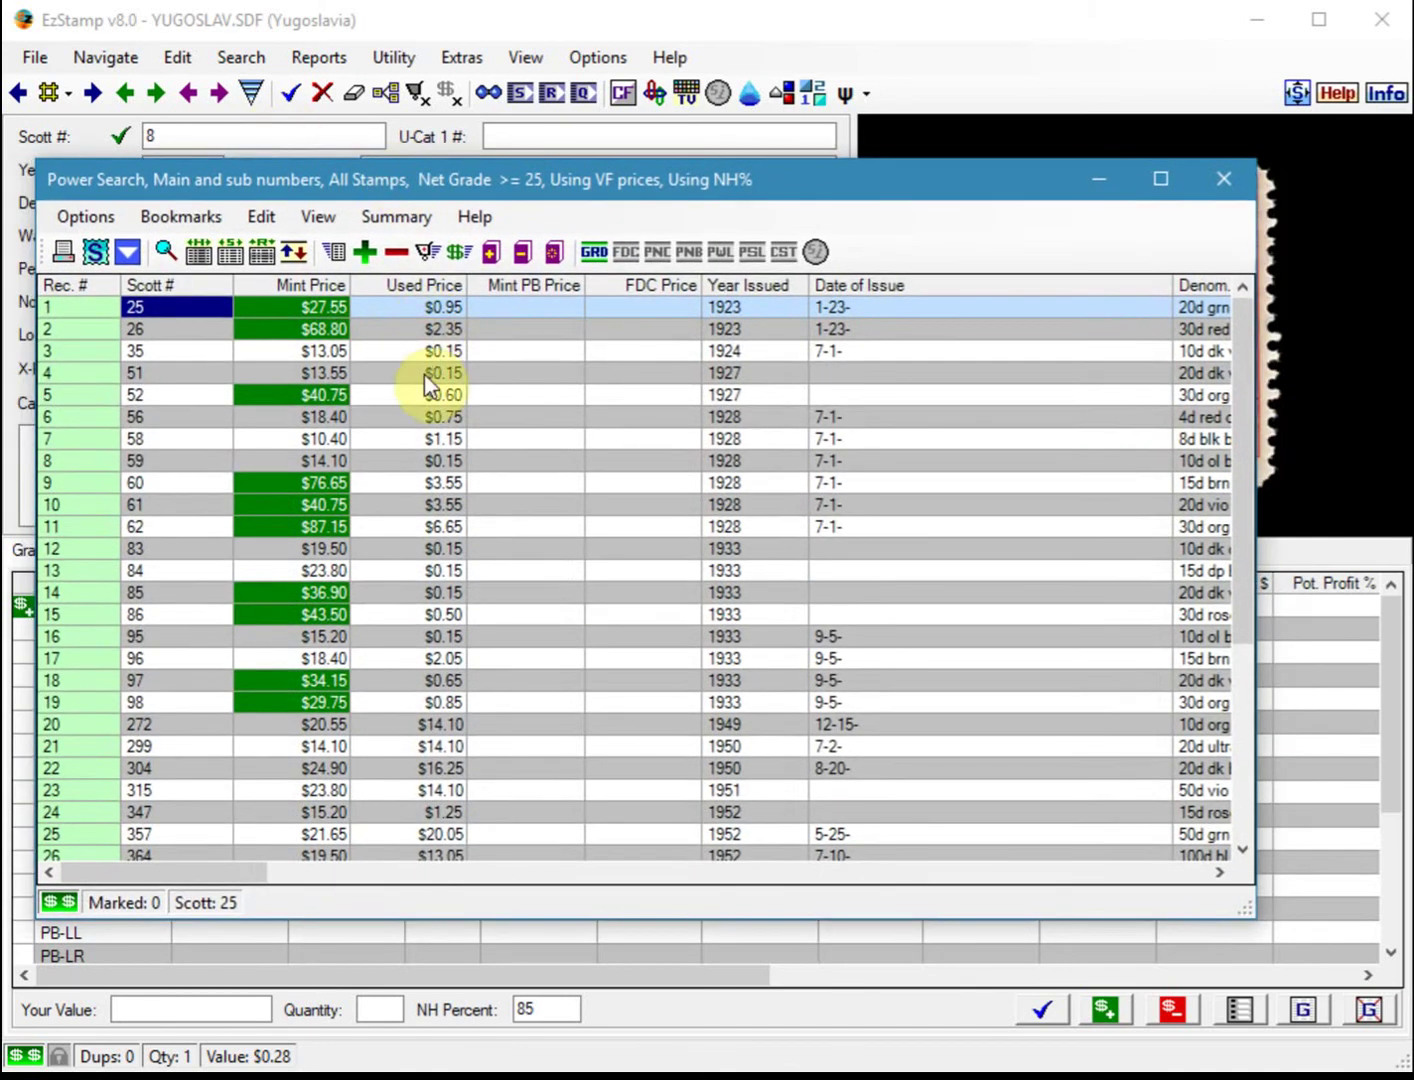
{"action": "scroll", "coordinate": [430, 400], "scroll_direction": "down", "scroll_amount": 5}
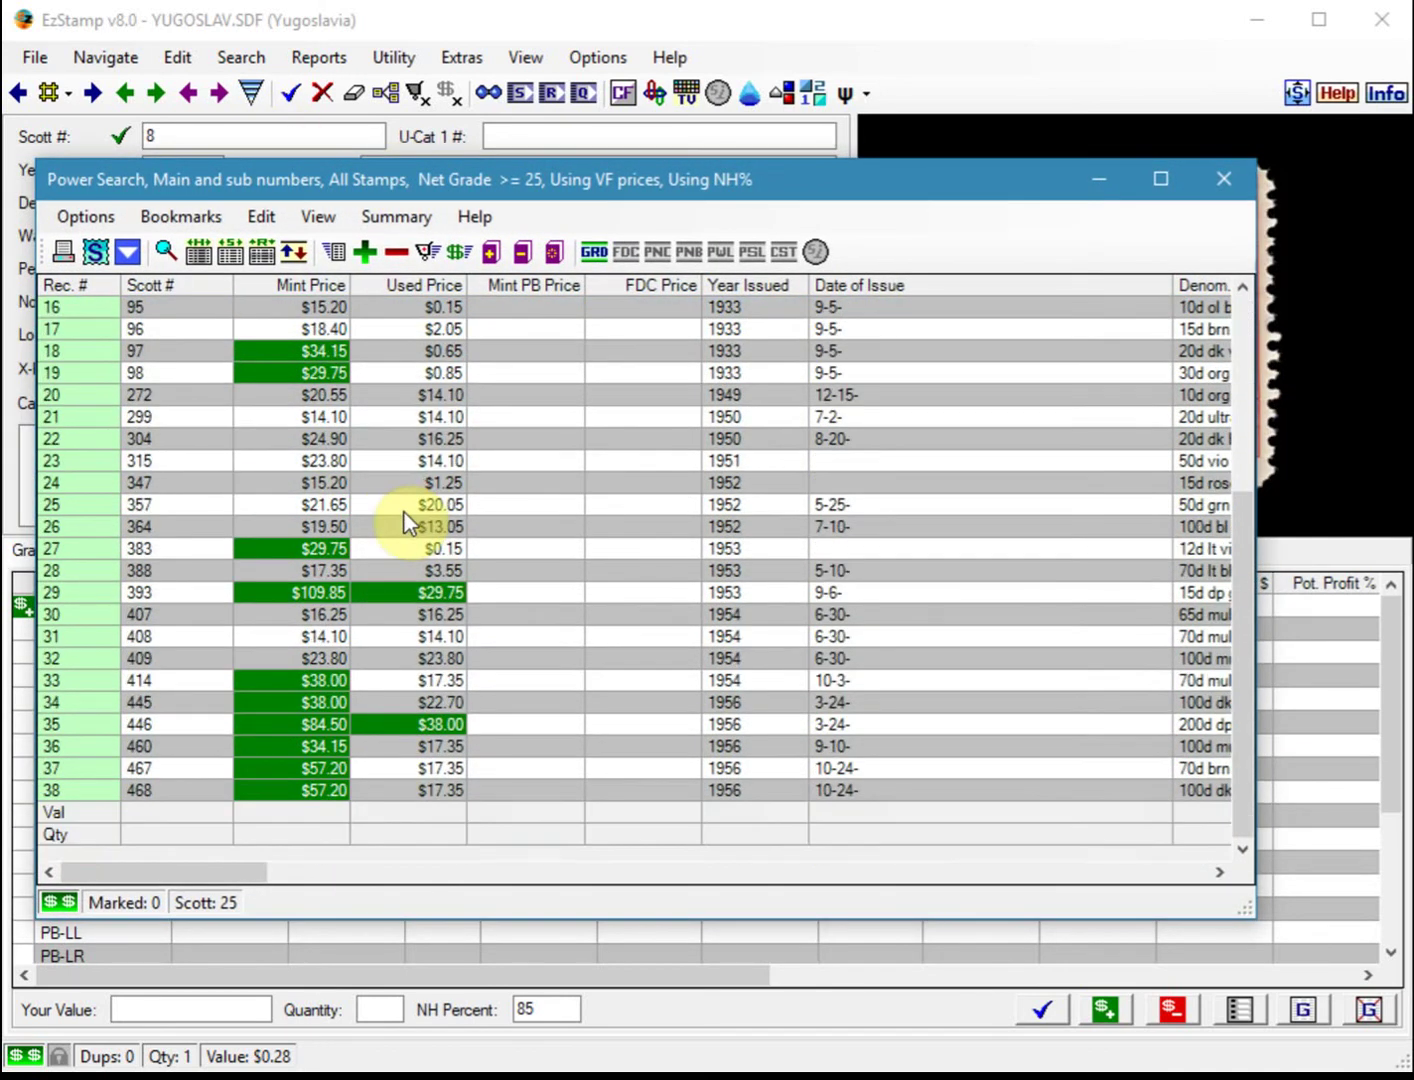
{"action": "scroll", "coordinate": [419, 597], "scroll_direction": "up", "scroll_amount": 5}
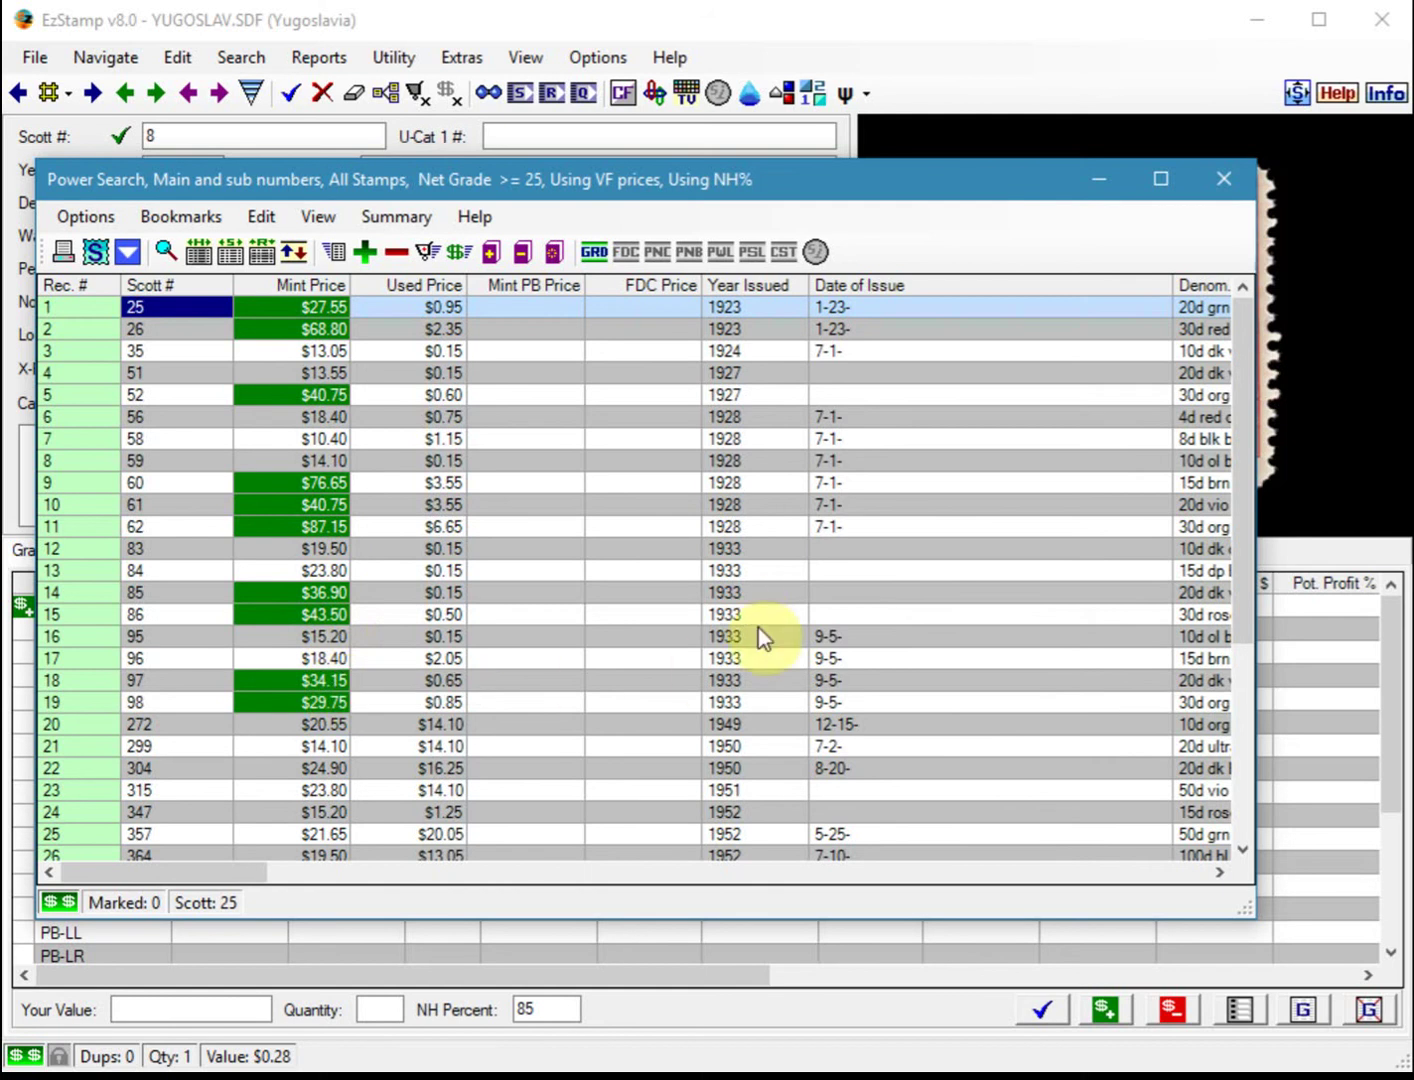
{"action": "left_click", "coordinate": [1222, 178]}
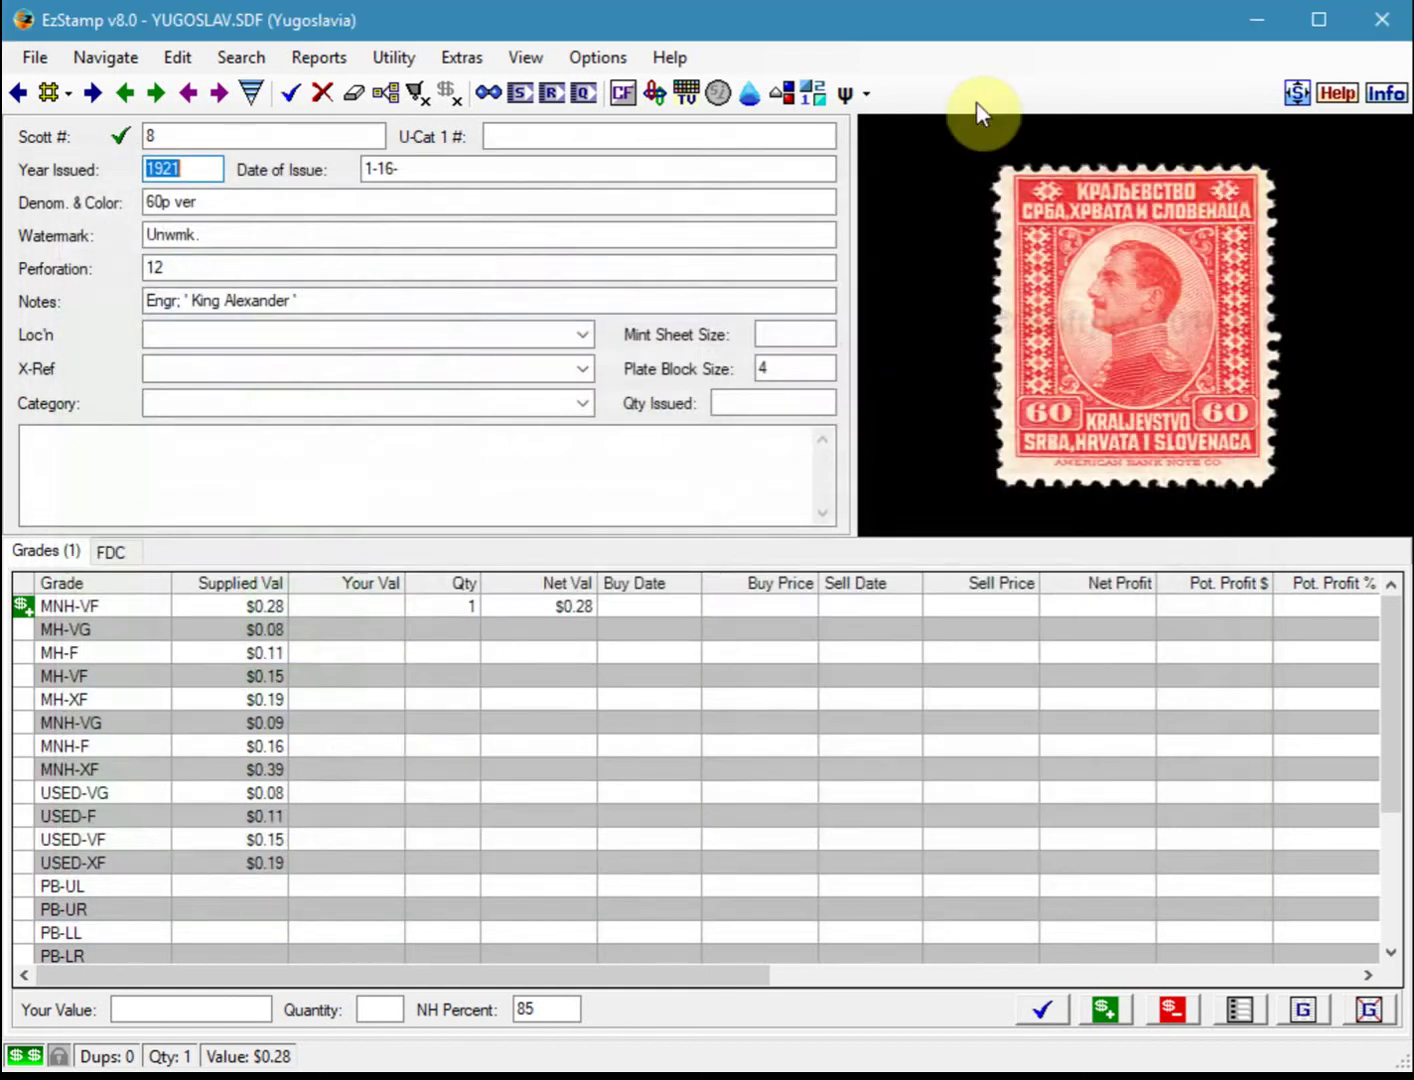
Review the display and grid colour preferences, then close without keeping changes.
{"action": "left_click", "coordinate": [596, 58]}
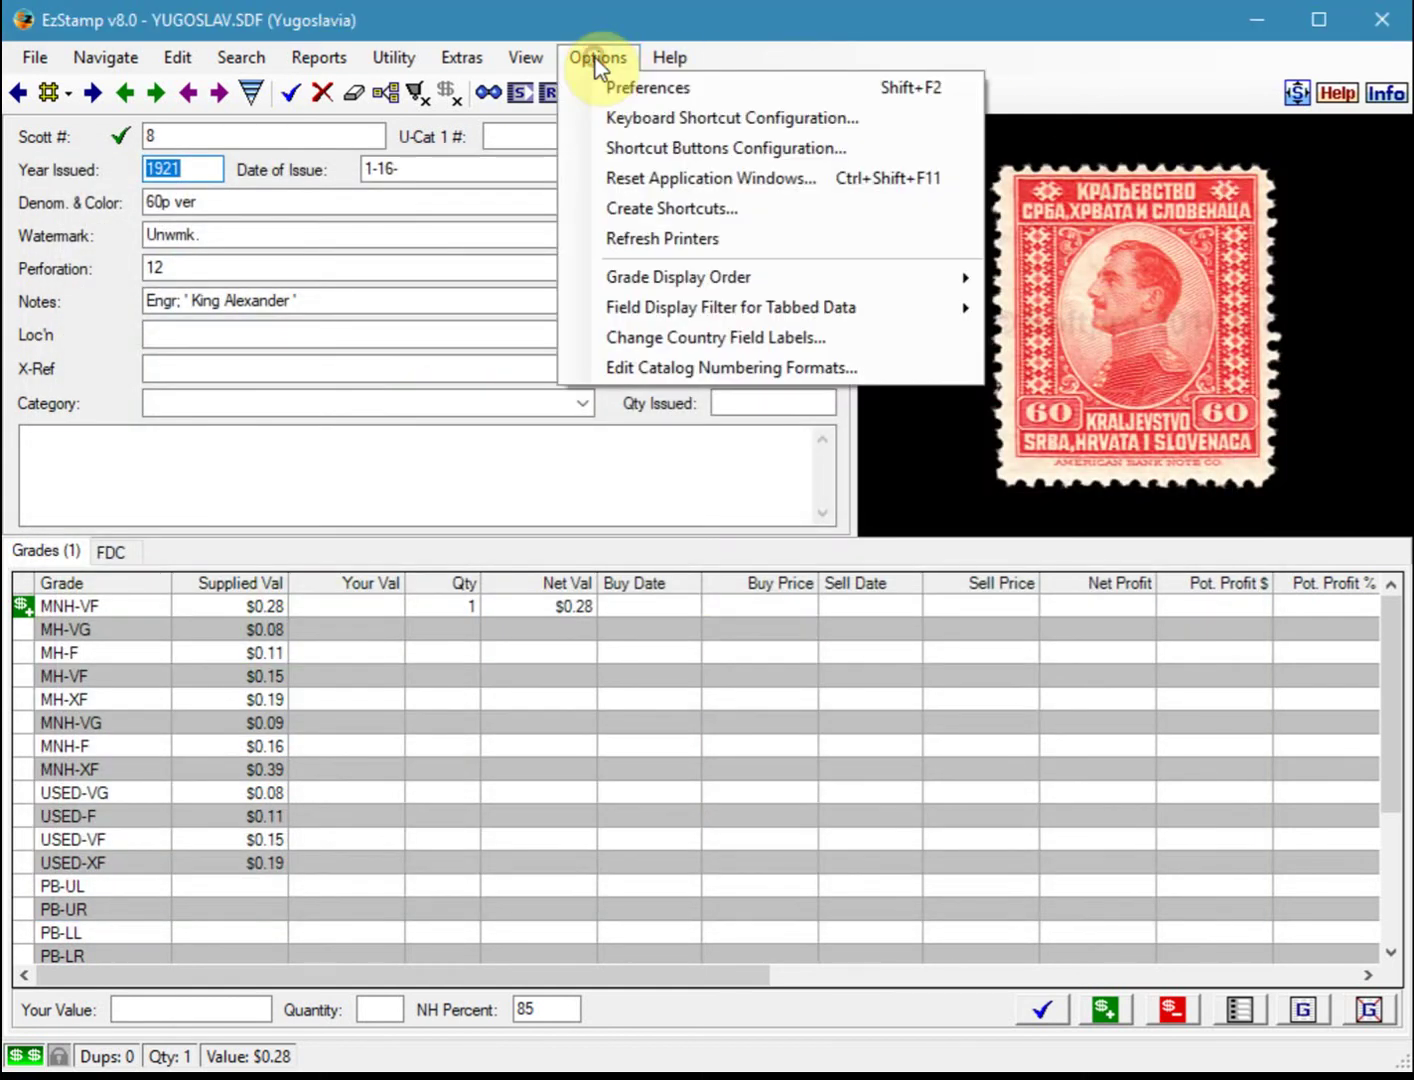
{"action": "left_click", "coordinate": [640, 90]}
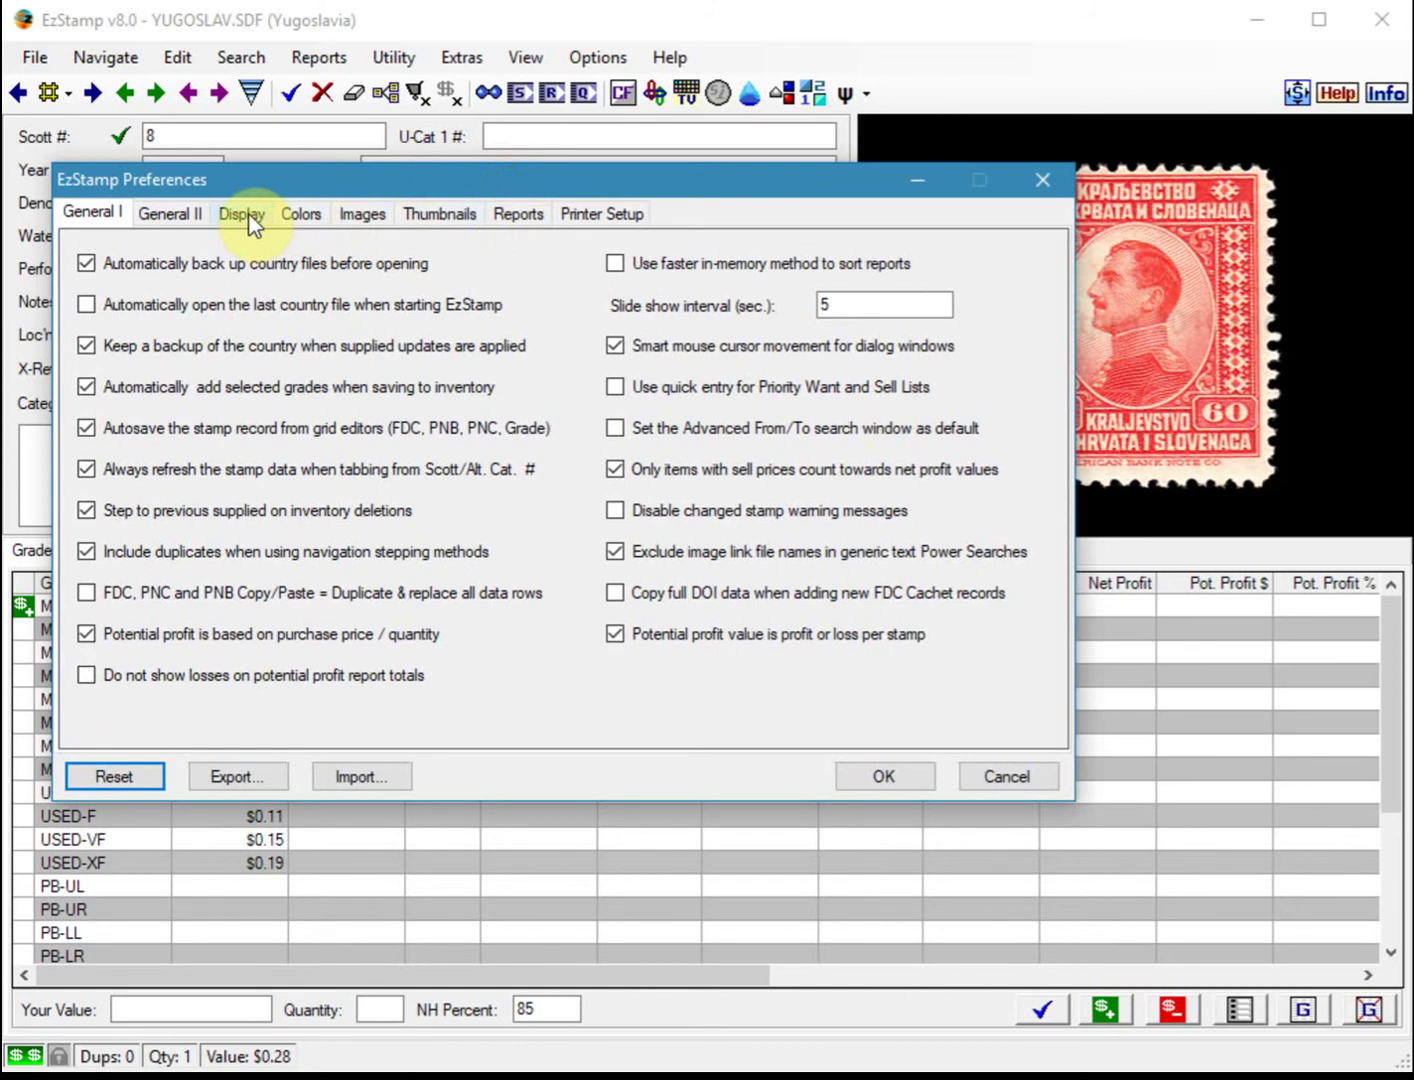
{"action": "left_click", "coordinate": [243, 214]}
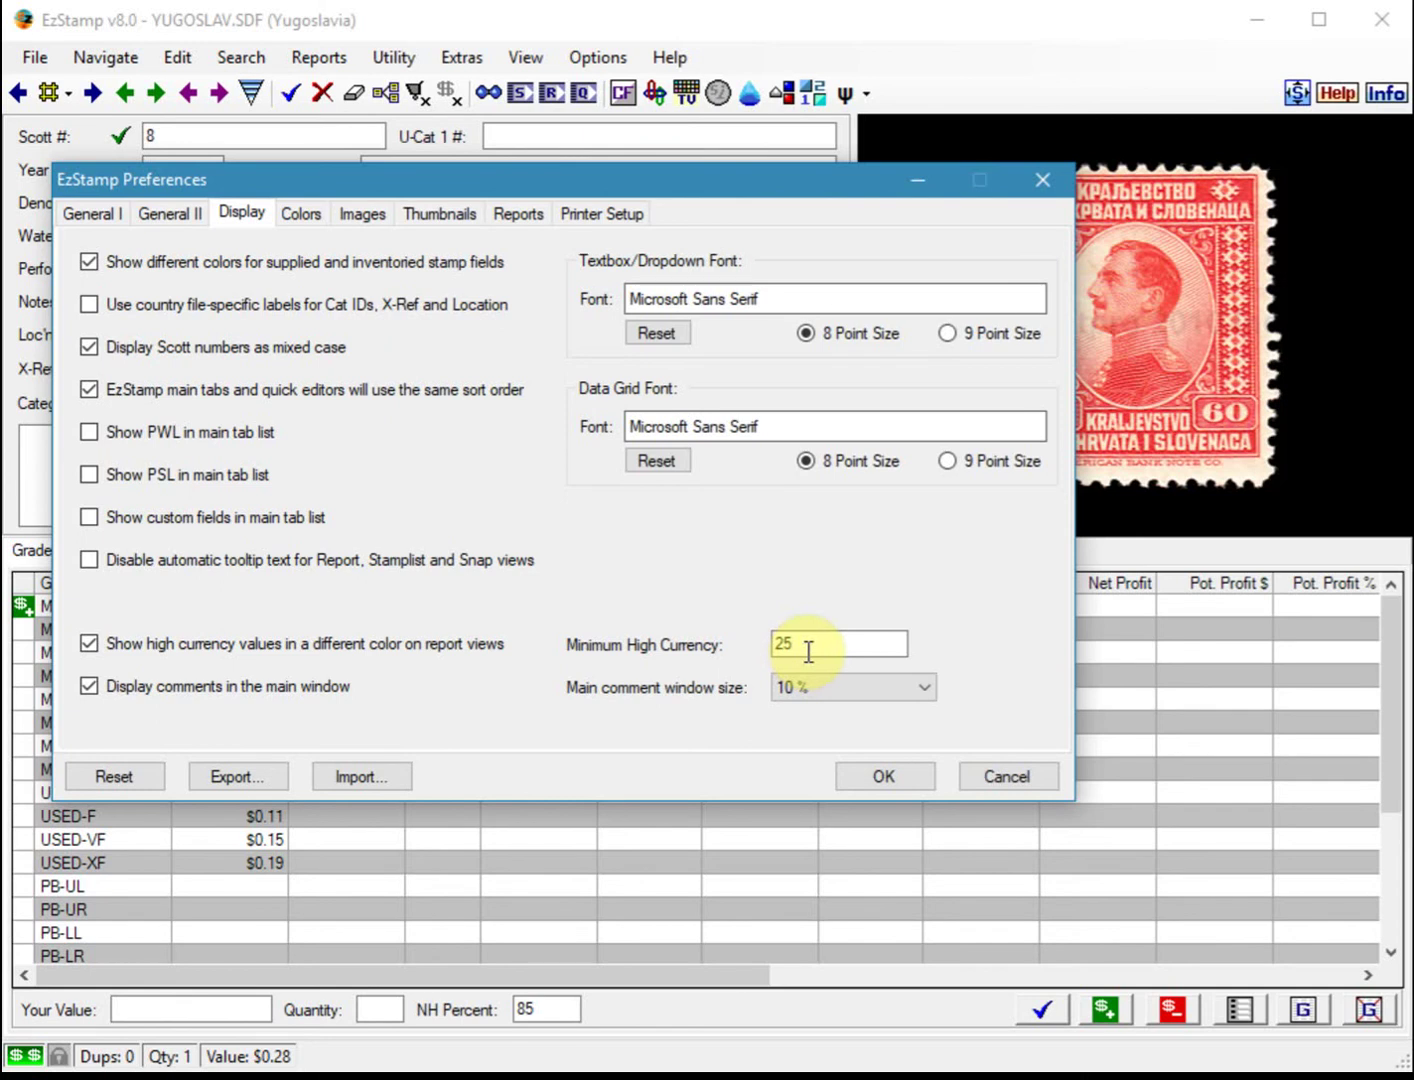
{"action": "left_click", "coordinate": [316, 212]}
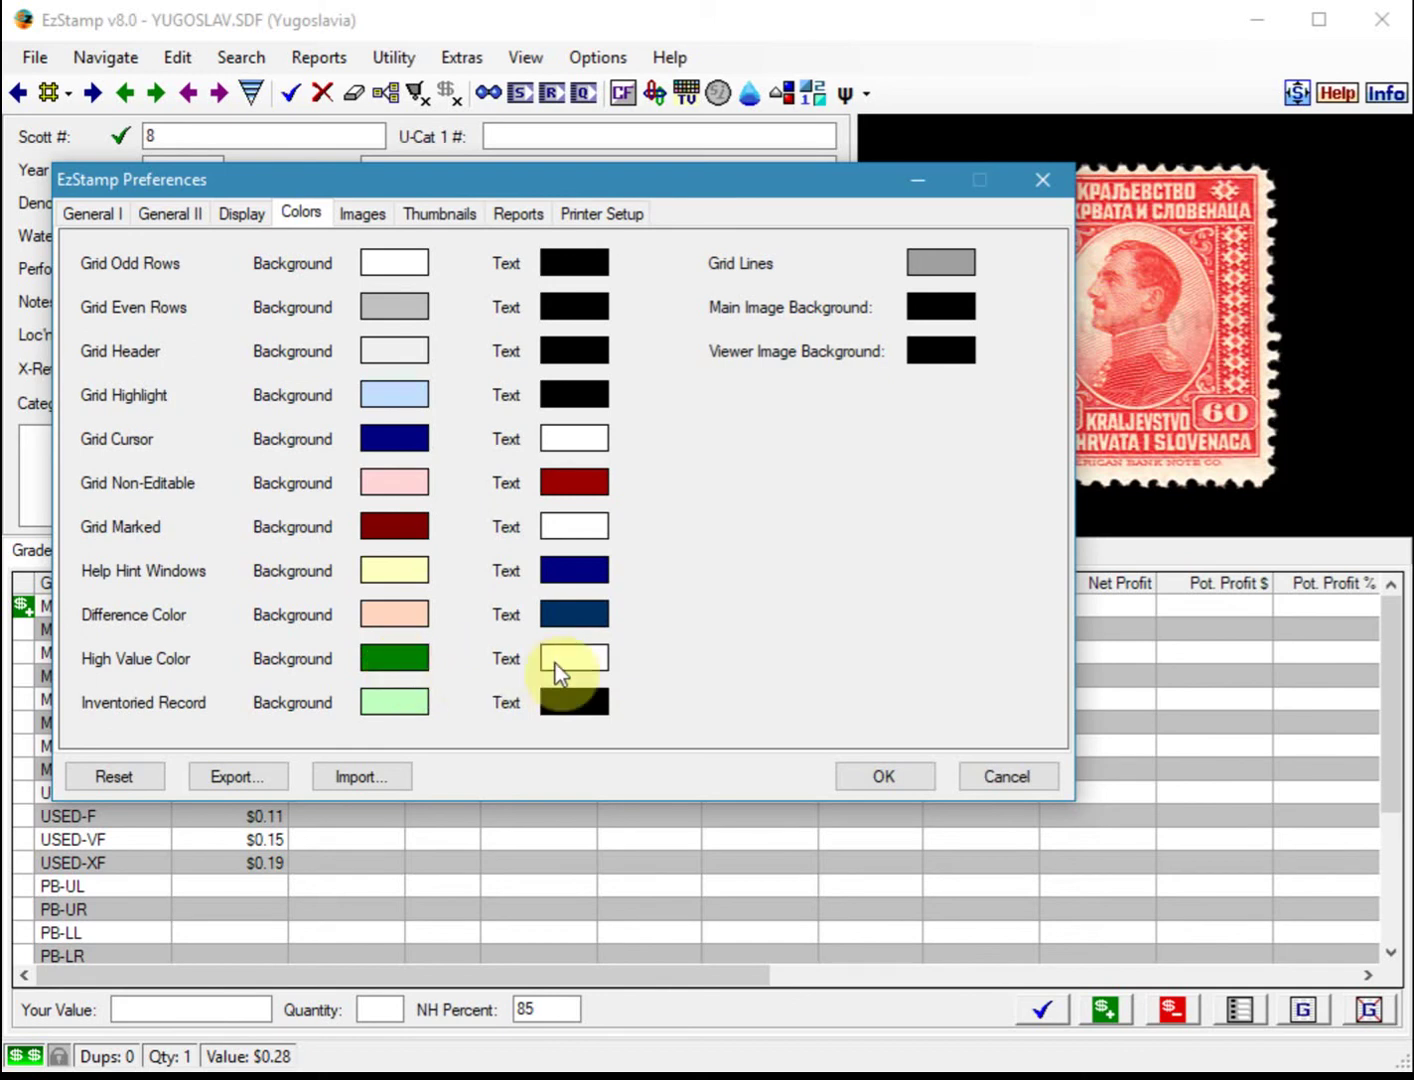
{"action": "left_click", "coordinate": [1005, 787]}
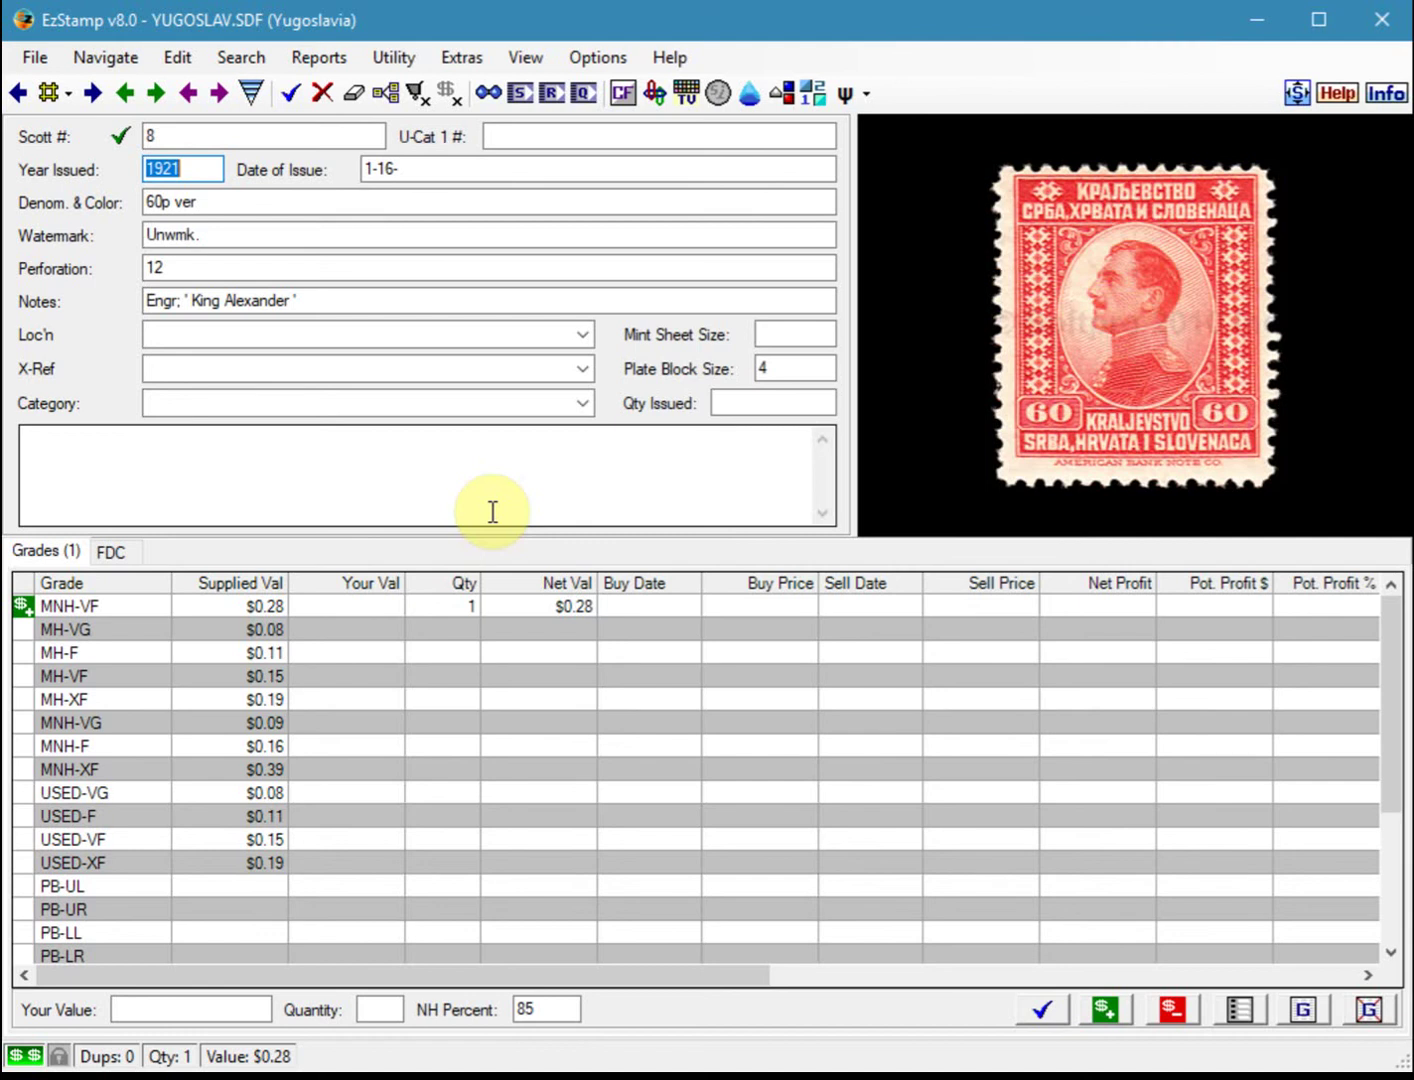
Load Scott #888 (1967 Children's Week) and add one MNH-VF copy valued at $0.65.
{"action": "left_click", "coordinate": [205, 135]}
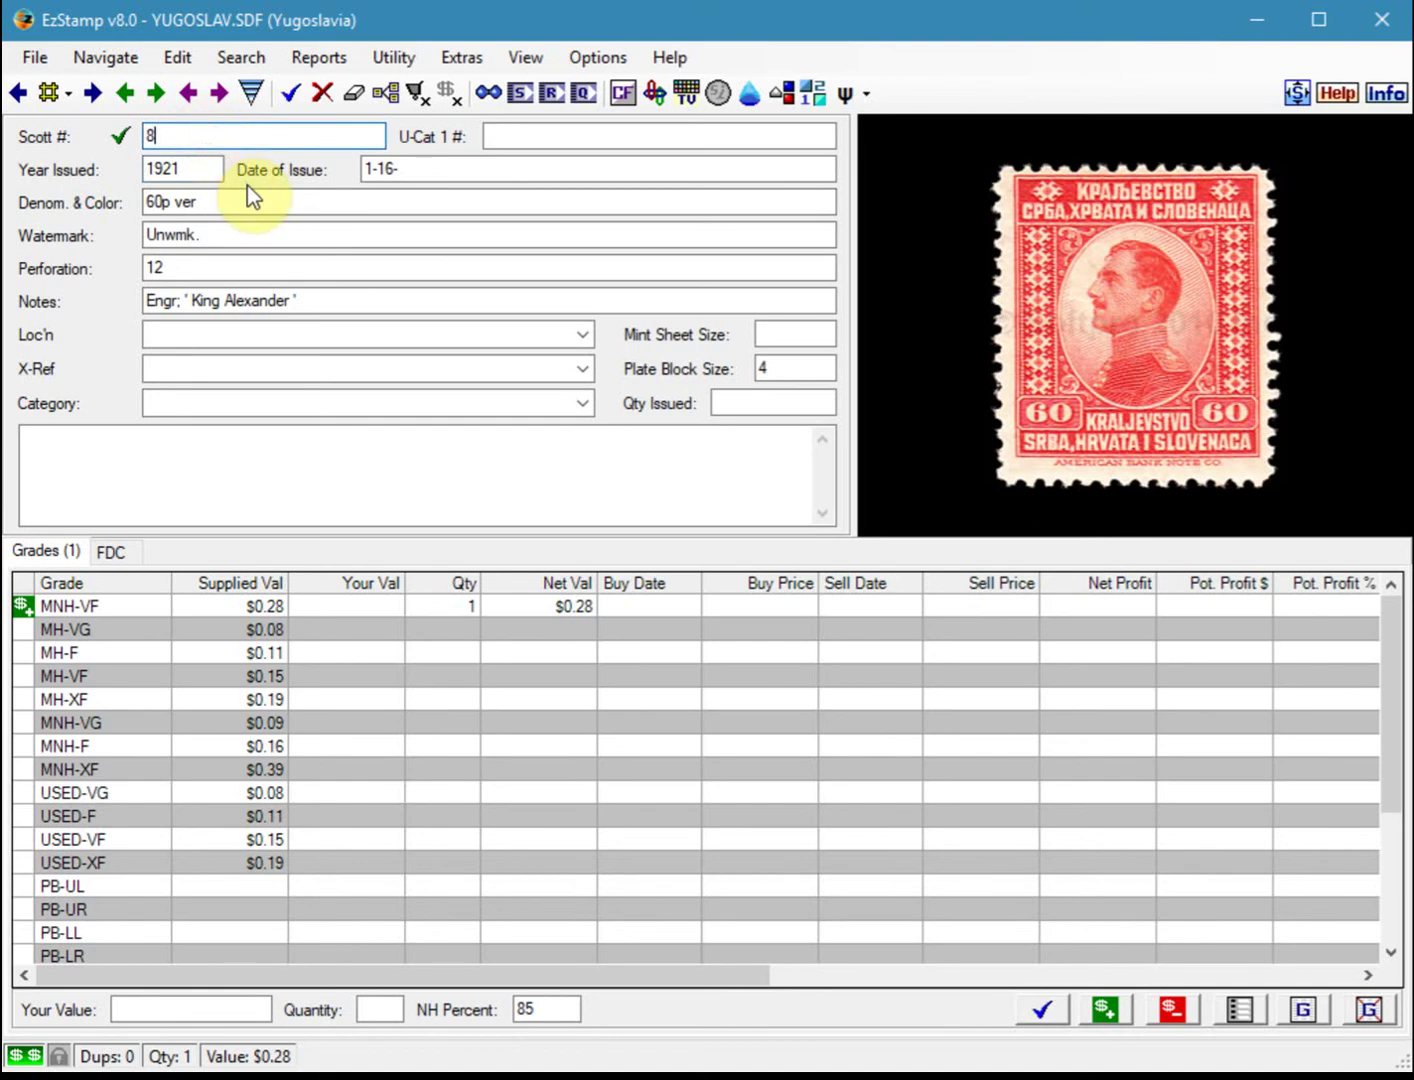
{"action": "type", "text": "88"}
{"action": "key", "text": "Tab"}
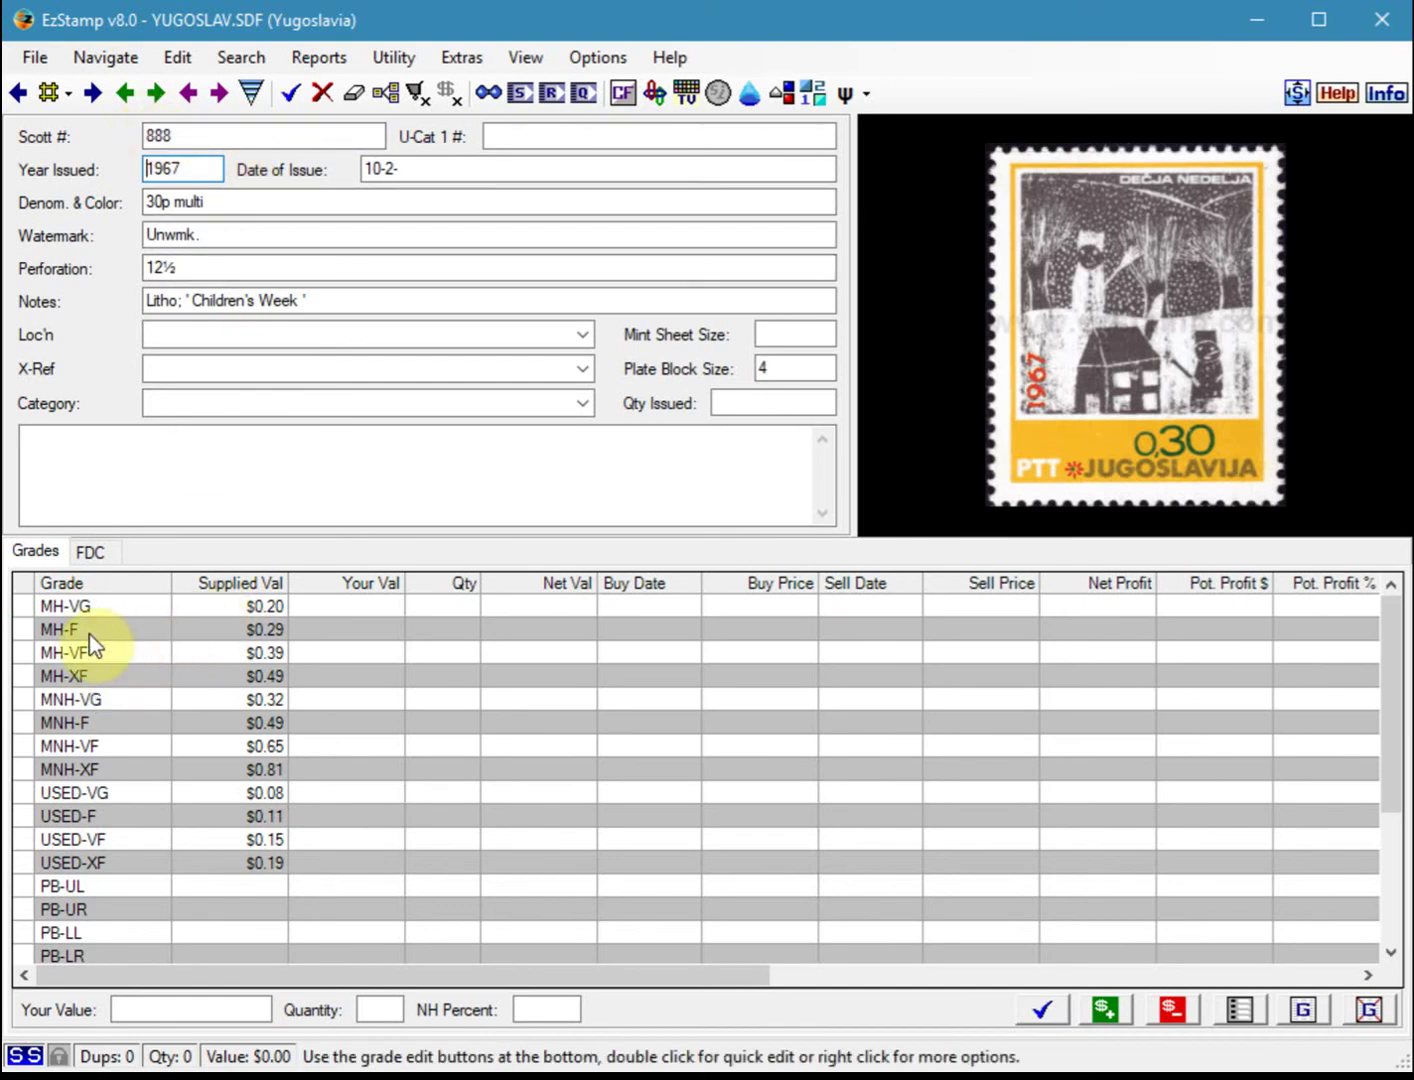
{"action": "left_click", "coordinate": [86, 752]}
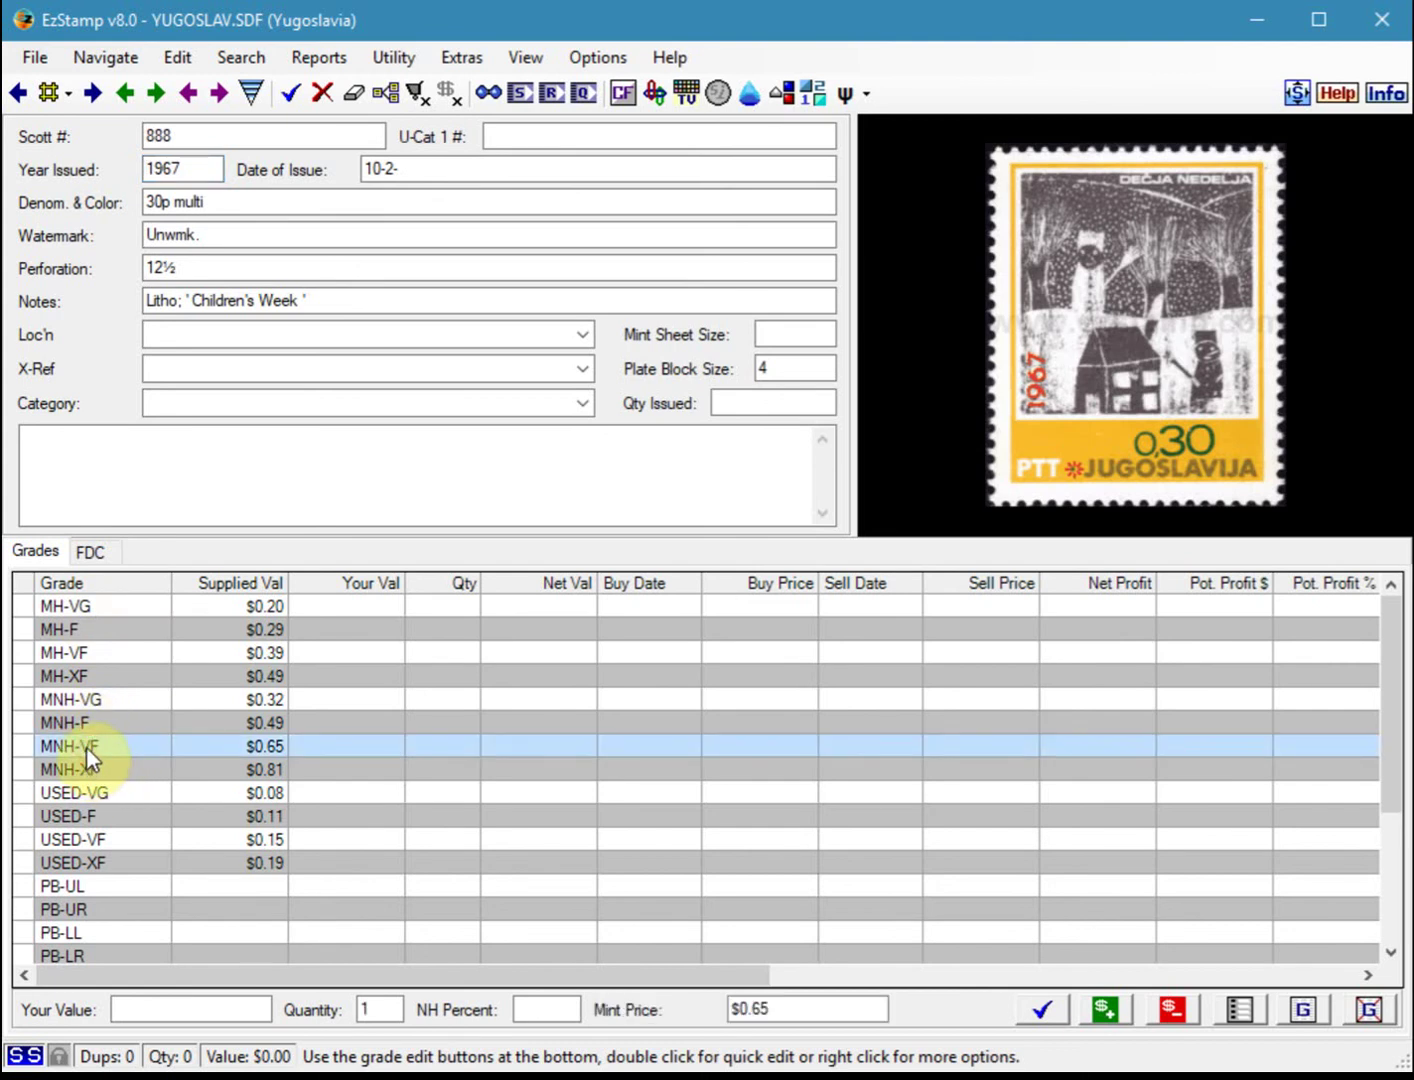
{"action": "right_click", "coordinate": [86, 746]}
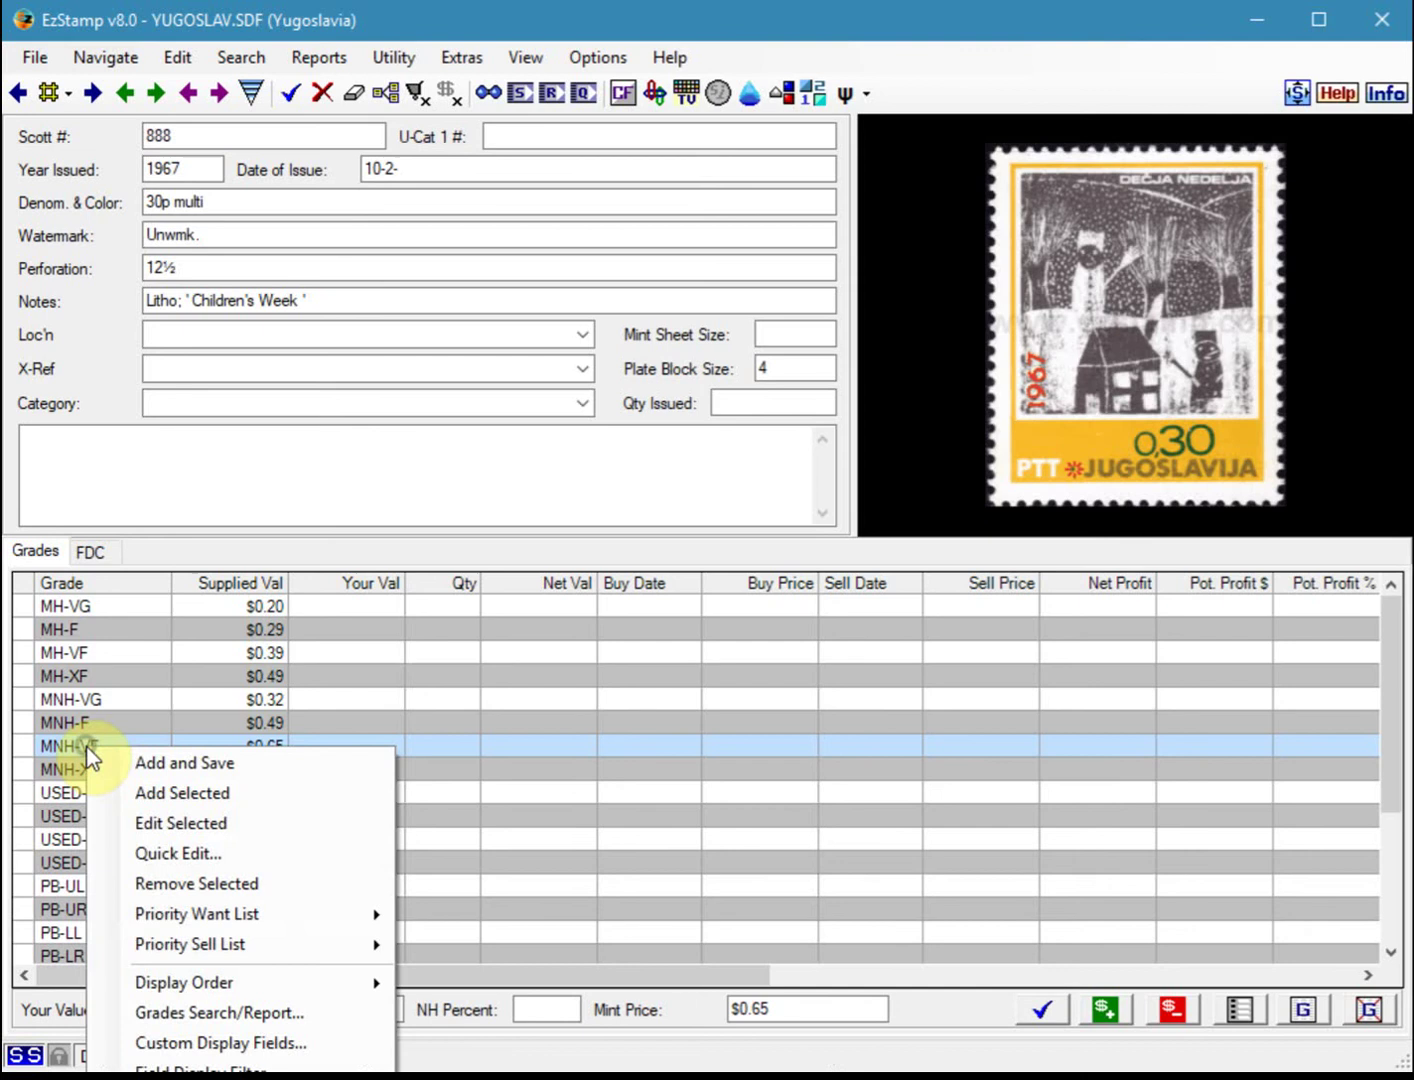
{"action": "left_click", "coordinate": [159, 766]}
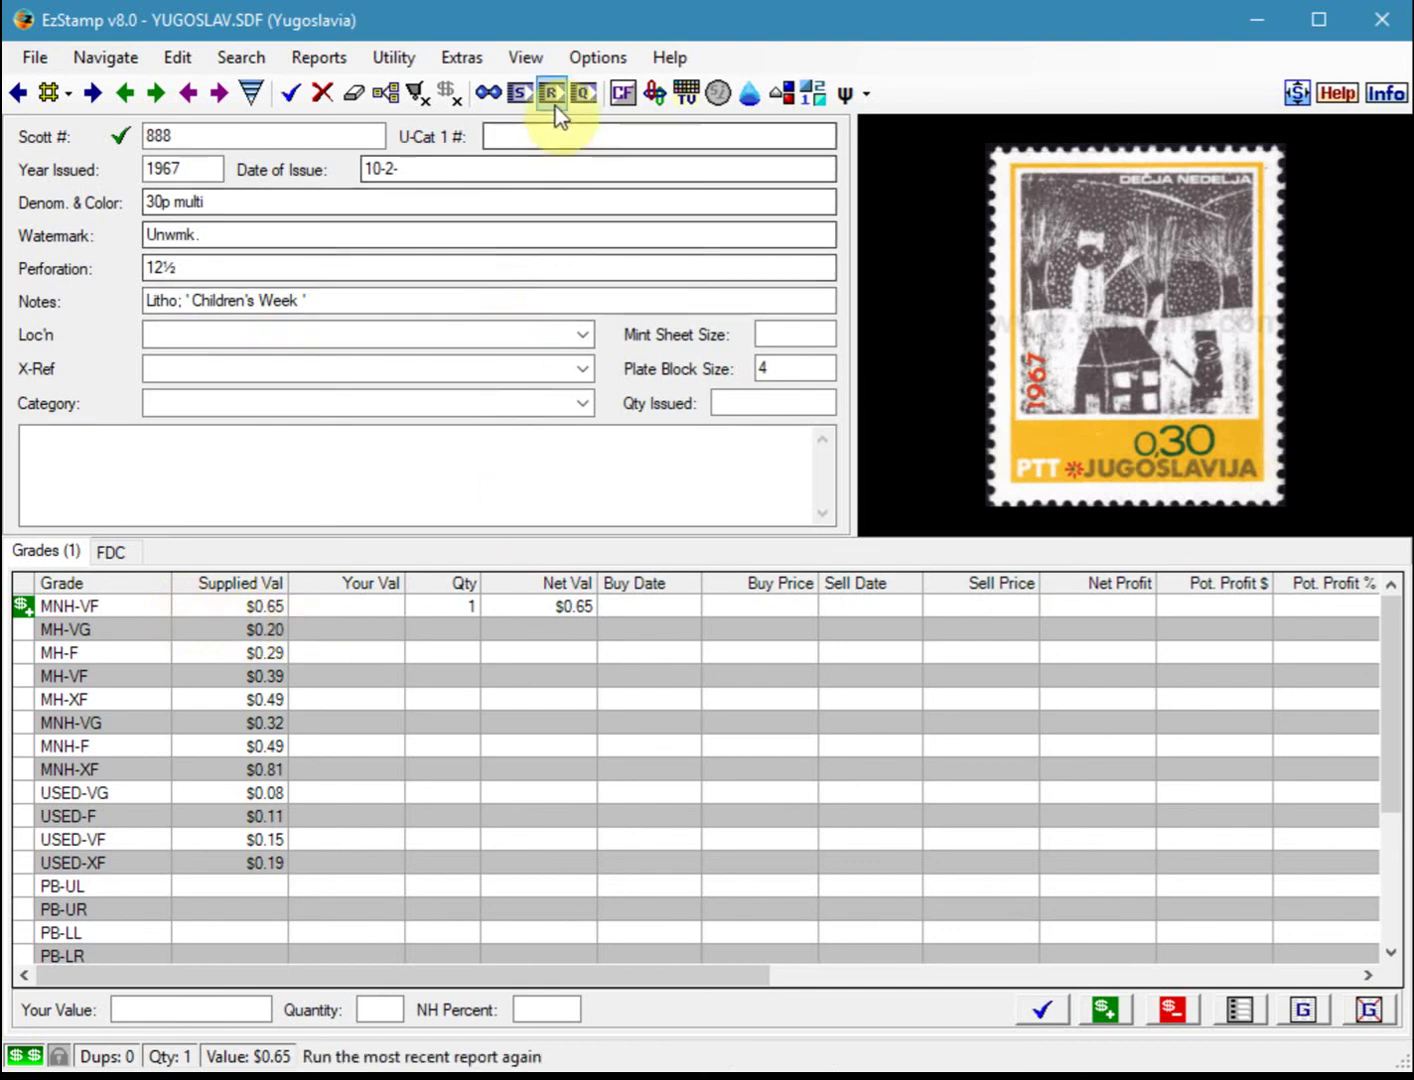
Run the Want List for uninventoried stamps 1000–1050 and select rows 1000 through 1021.
{"action": "left_click", "coordinate": [355, 63]}
{"action": "left_click", "coordinate": [357, 66]}
{"action": "left_click", "coordinate": [316, 57]}
{"action": "left_click", "coordinate": [318, 60]}
{"action": "left_click", "coordinate": [321, 61]}
{"action": "mouse_move", "coordinate": [395, 178]}
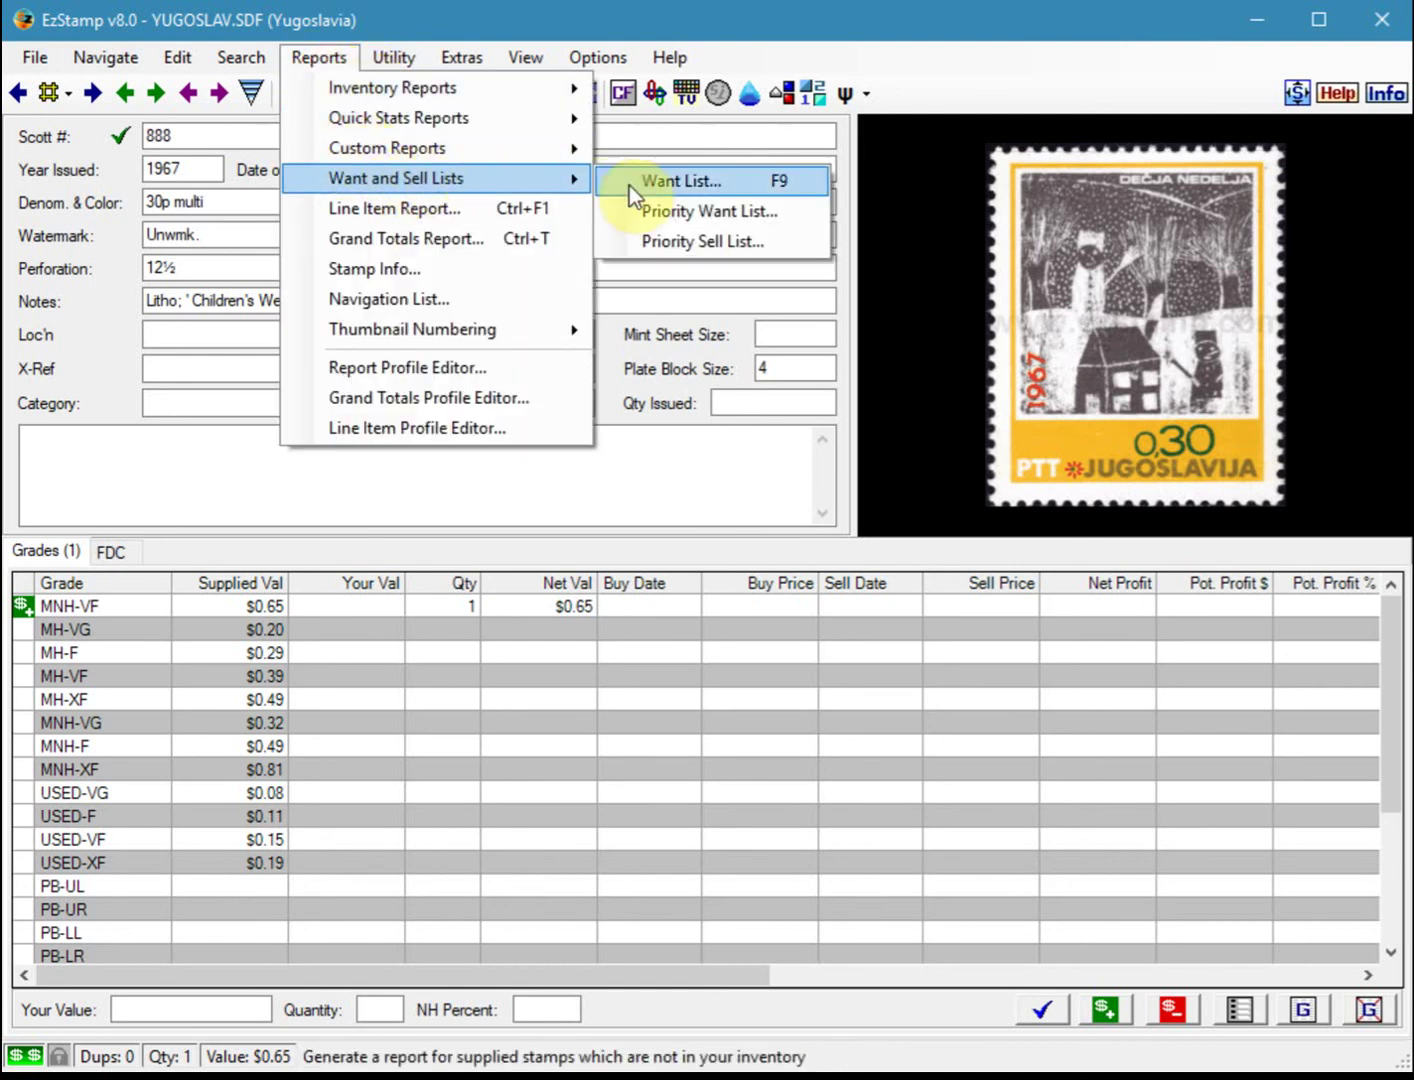
{"action": "left_click", "coordinate": [679, 182]}
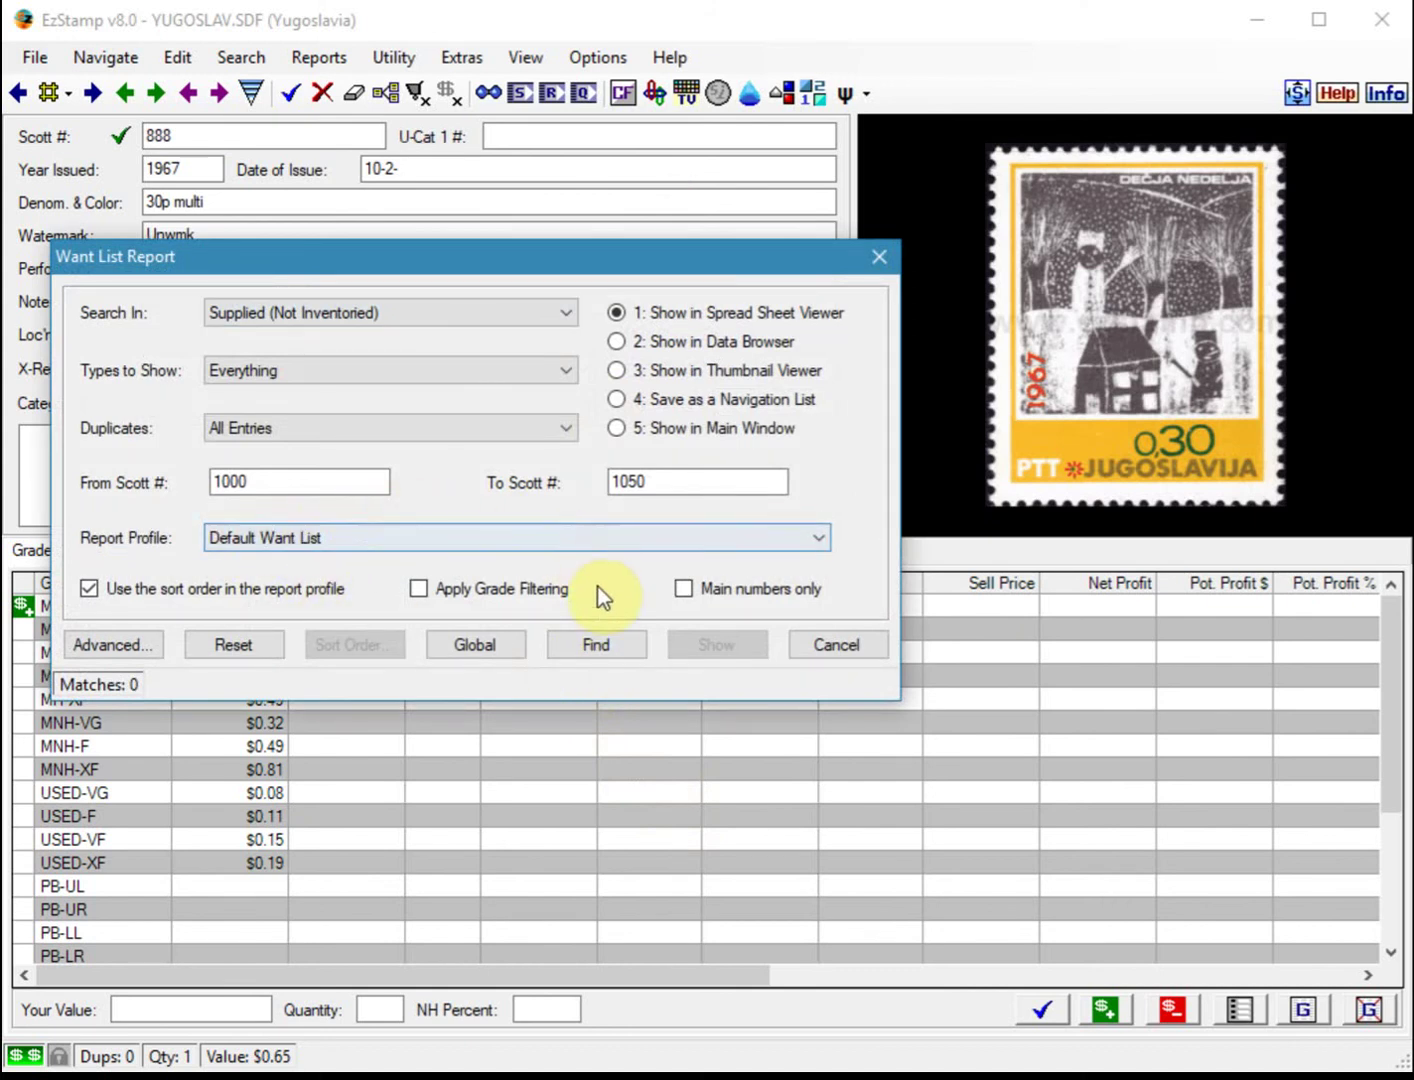
{"action": "left_click", "coordinate": [599, 647]}
{"action": "left_click", "coordinate": [706, 648]}
{"action": "scroll", "coordinate": [716, 666], "scroll_direction": "down", "scroll_amount": 6}
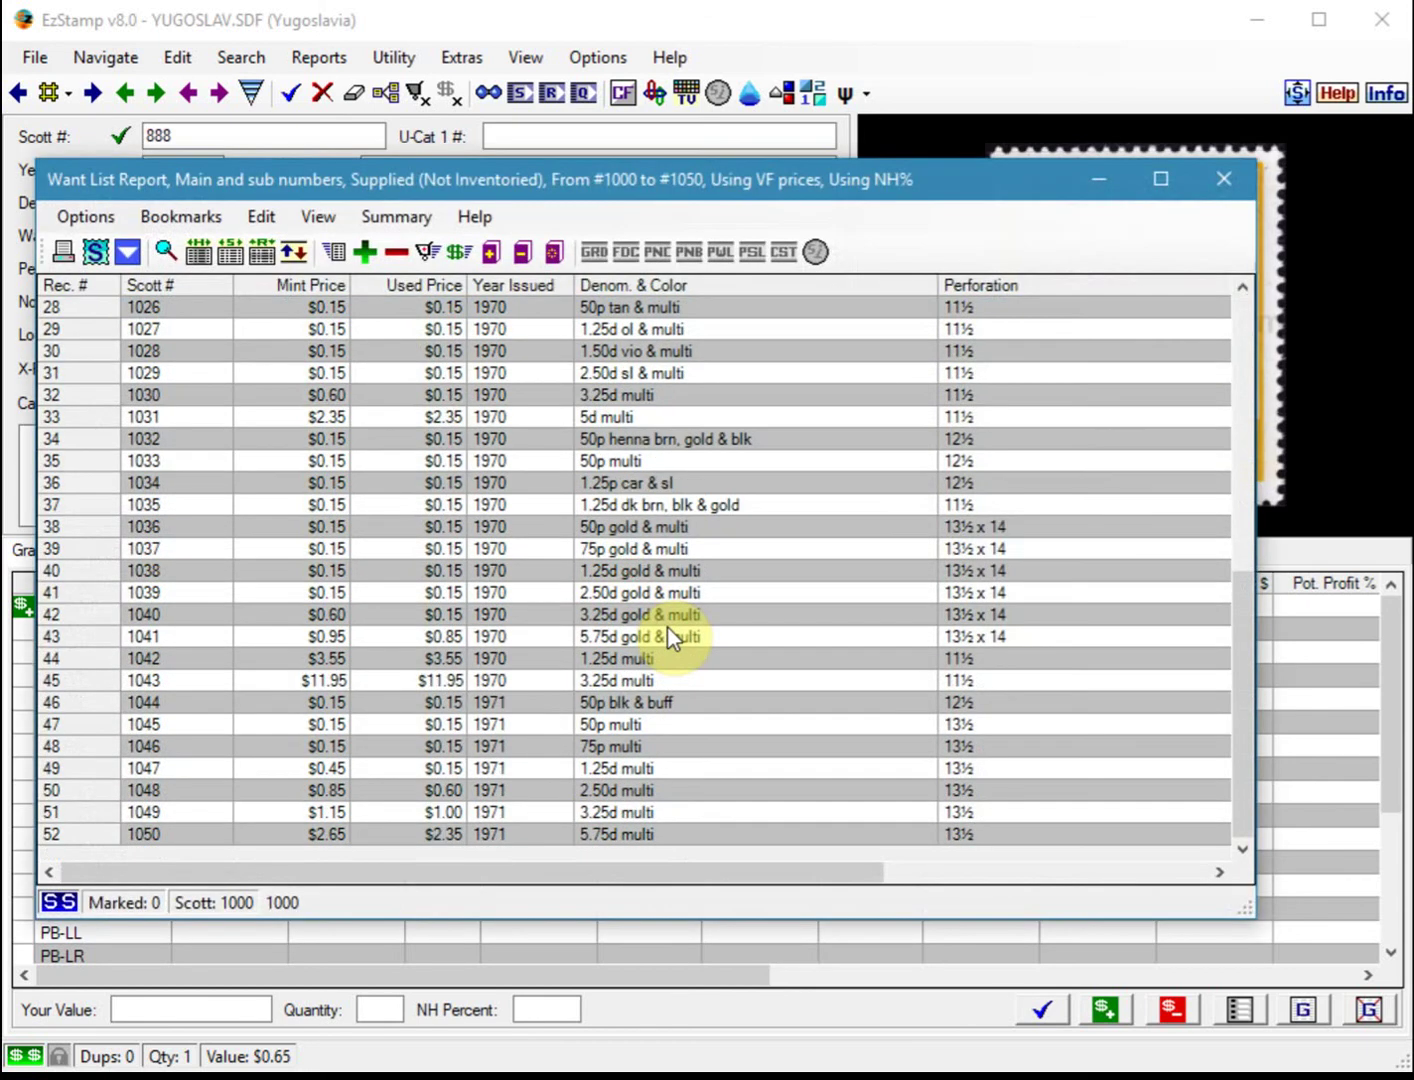
{"action": "scroll", "coordinate": [670, 632], "scroll_direction": "up", "scroll_amount": 7}
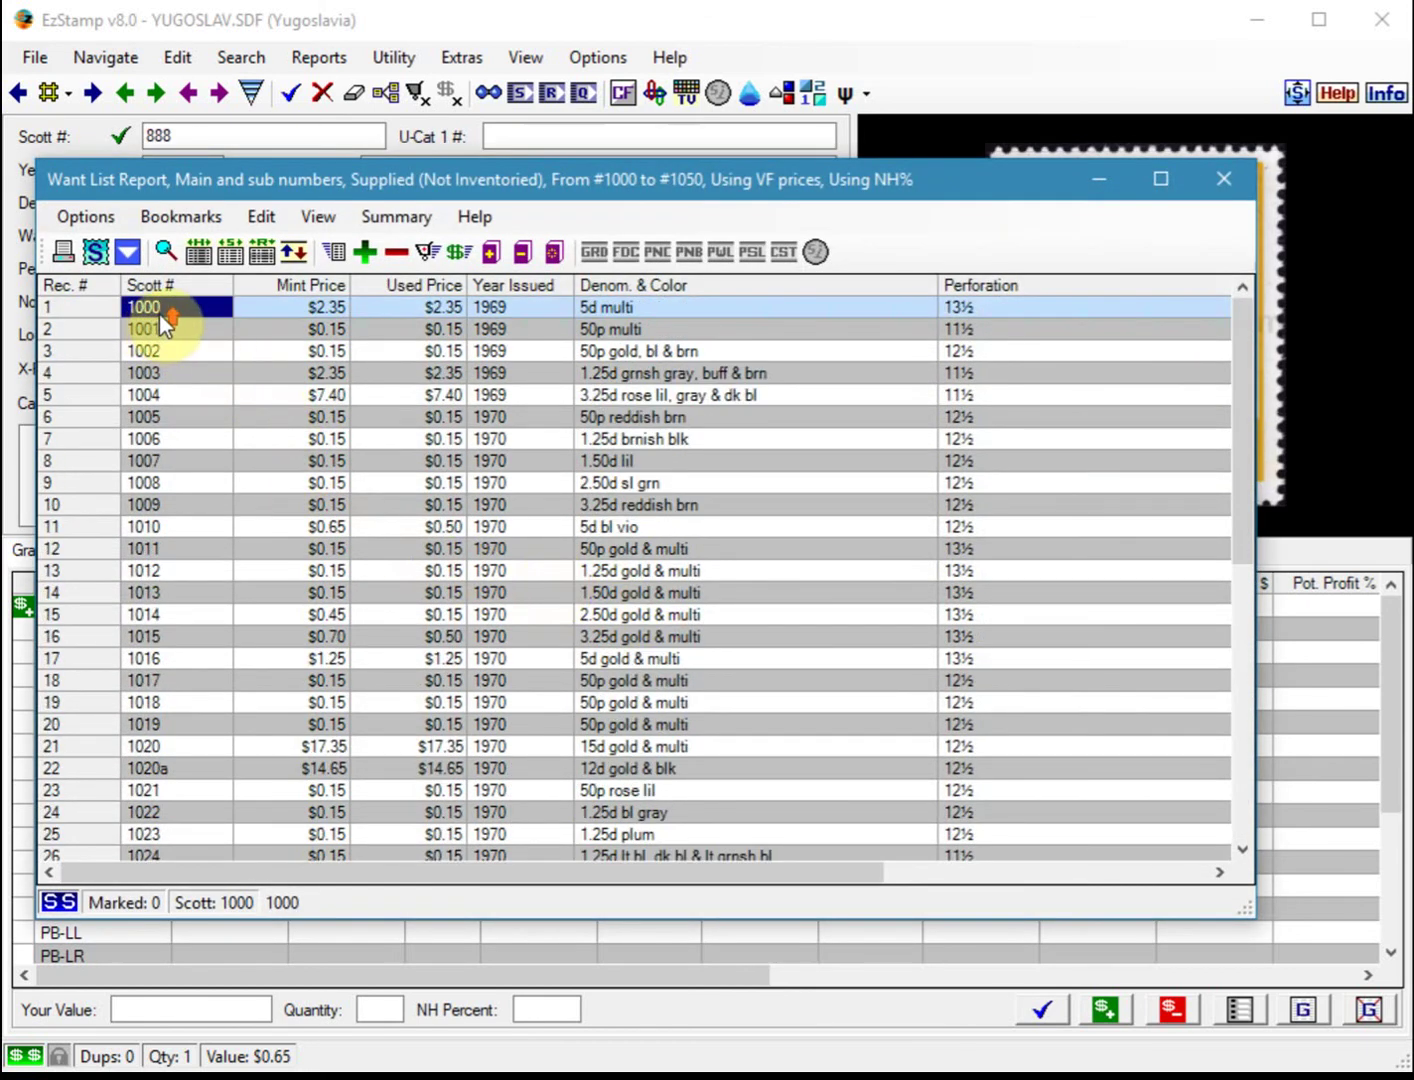
{"action": "left_click_drag", "start_coordinate": [153, 307], "coordinate": [195, 797]}
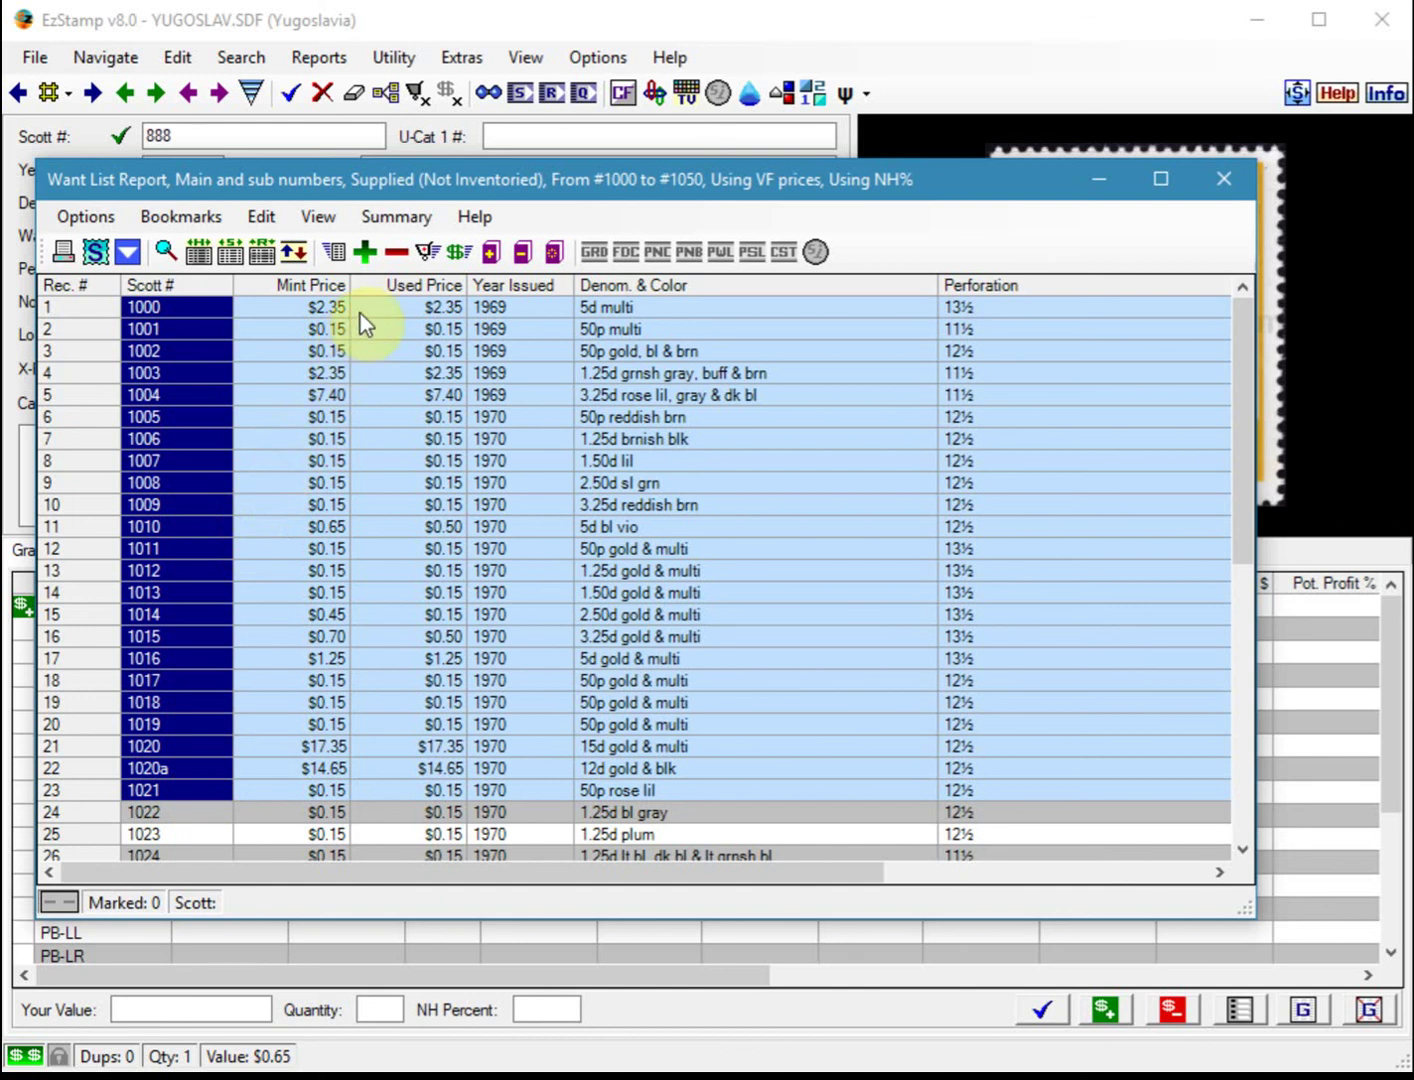
Use Rapid Multi Entry to inventory one MNH-VF copy of each selected stamp, then close the report.
{"action": "left_click", "coordinate": [343, 258]}
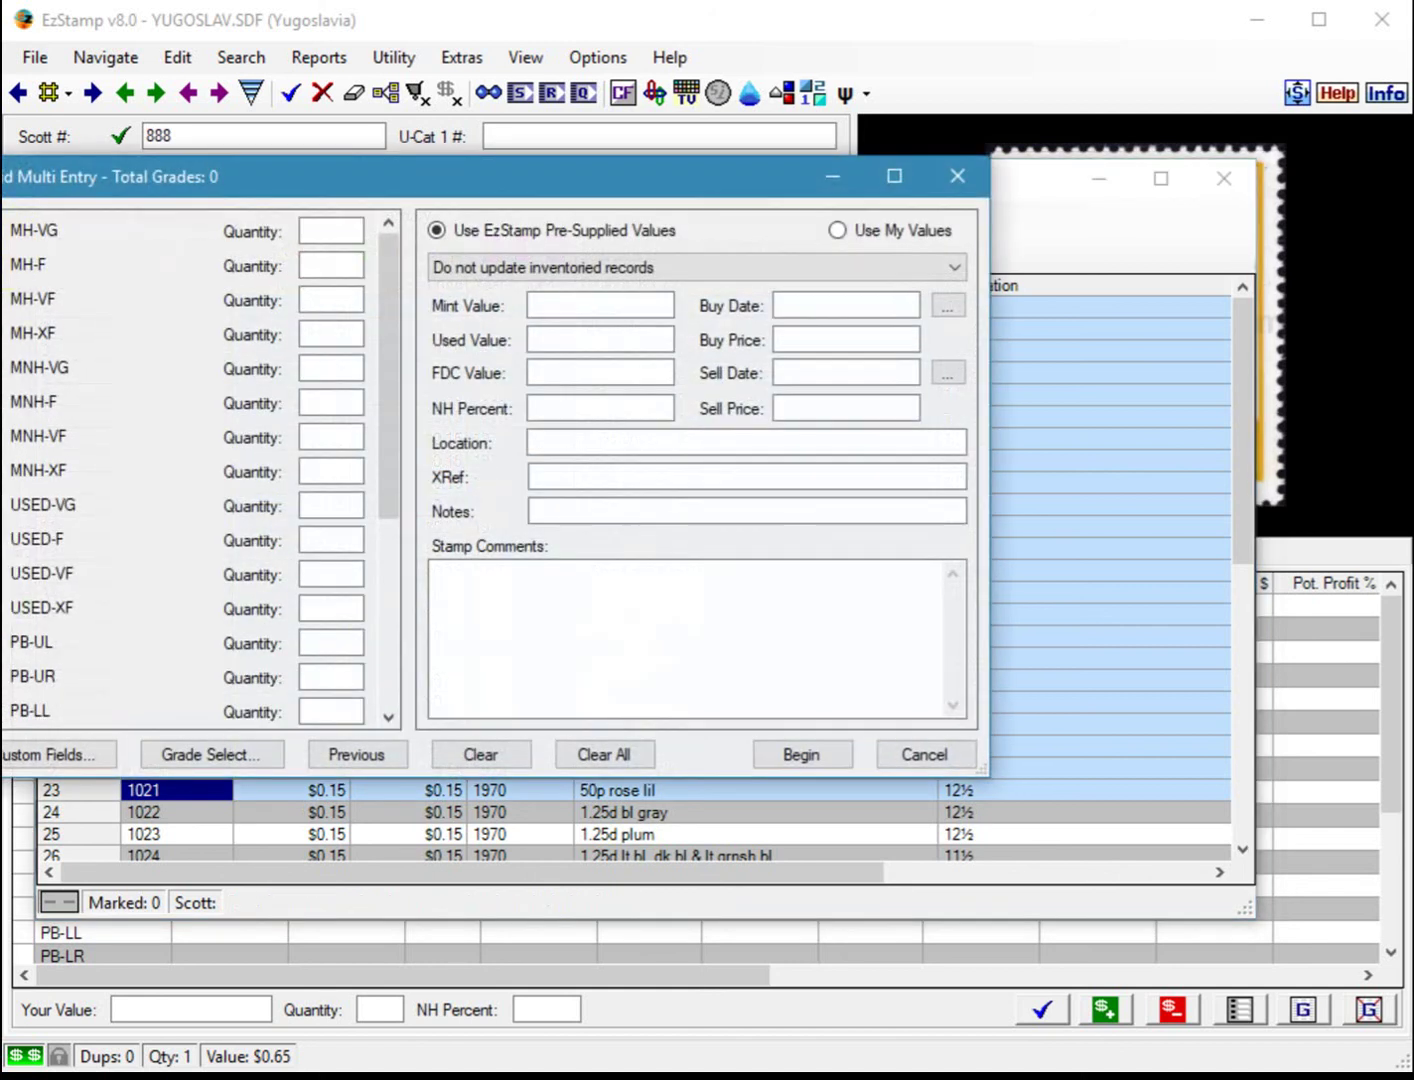
{"action": "left_click_drag", "start_coordinate": [132, 186], "coordinate": [270, 229]}
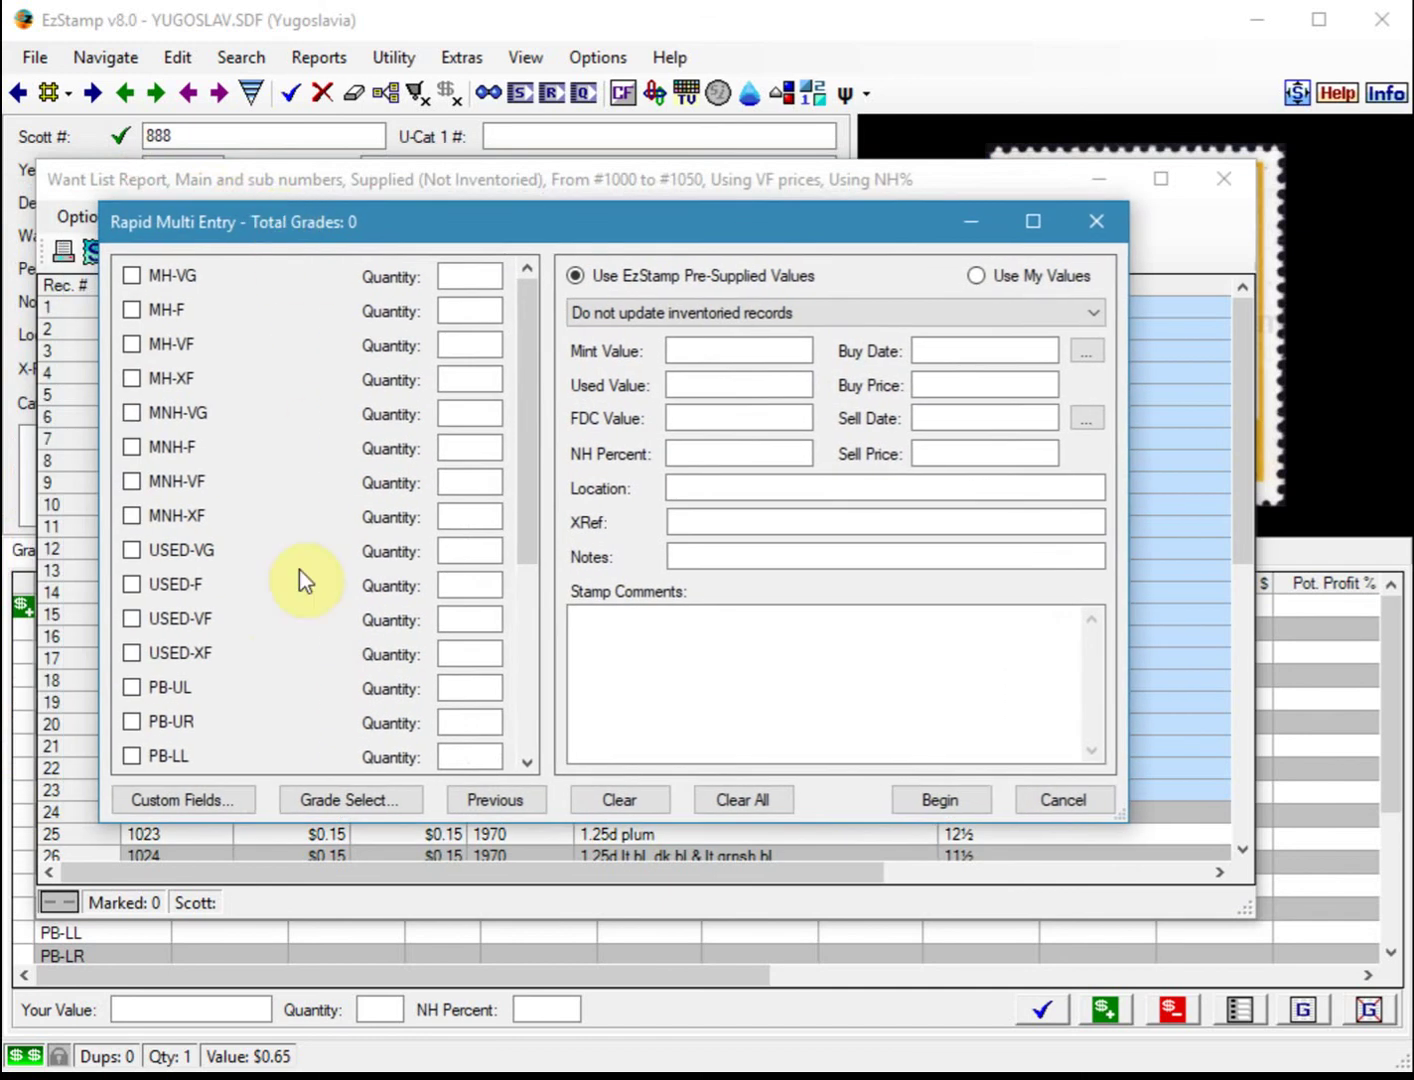
{"action": "left_click", "coordinate": [133, 480]}
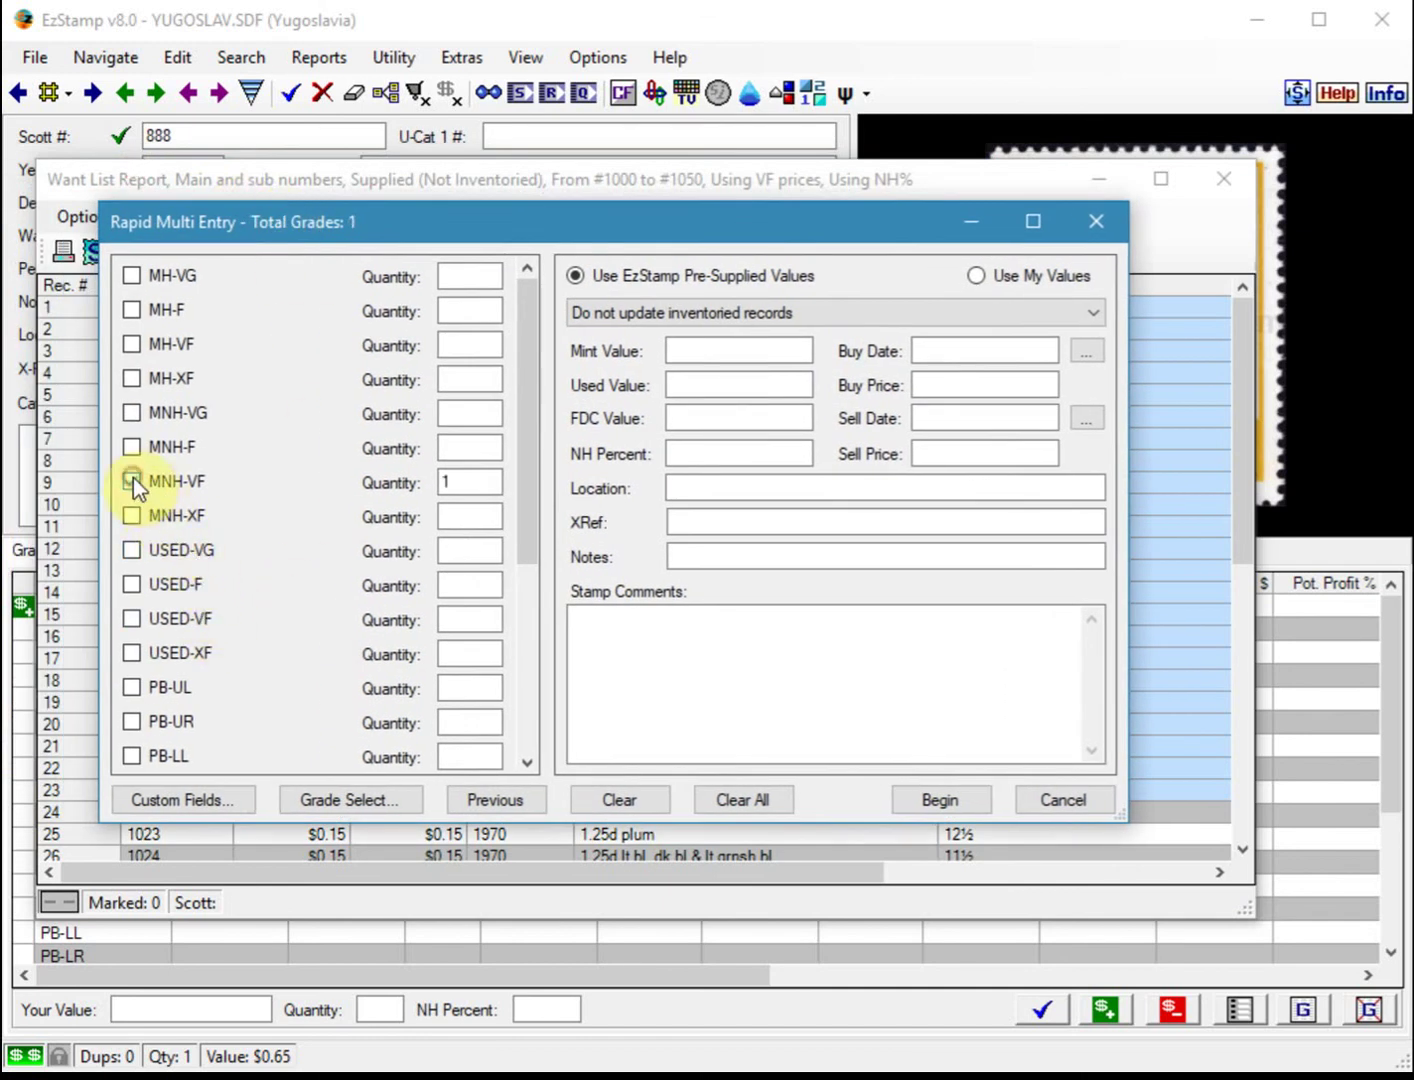
{"action": "left_click", "coordinate": [450, 483]}
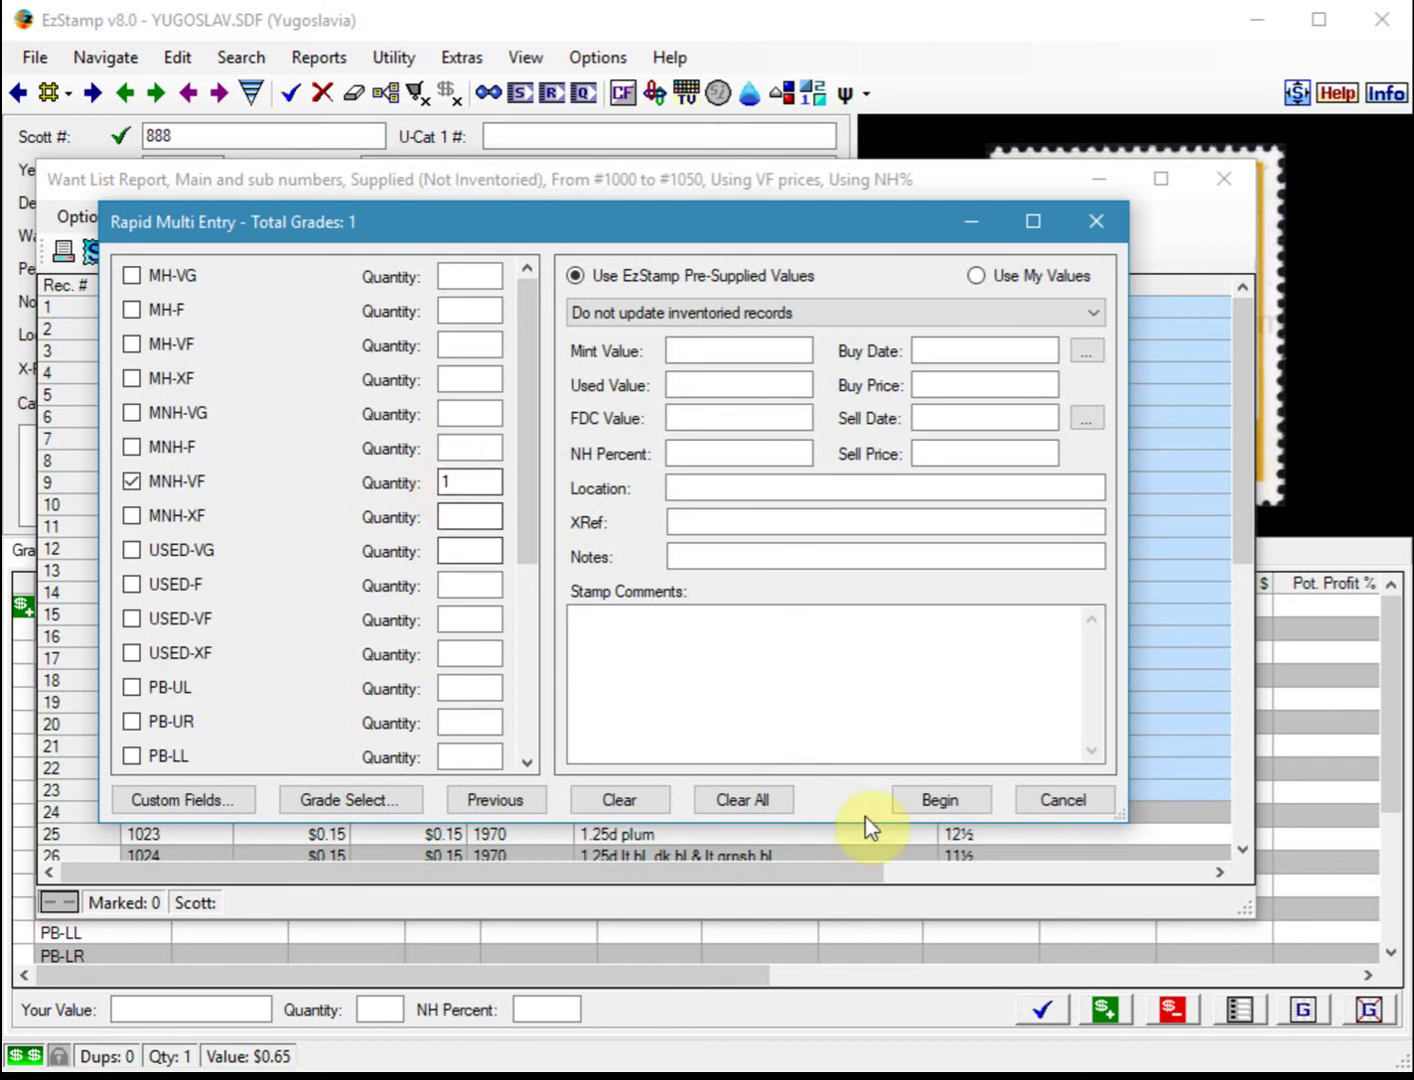
{"action": "left_click", "coordinate": [912, 799]}
{"action": "left_click", "coordinate": [288, 613]}
{"action": "left_click", "coordinate": [515, 605]}
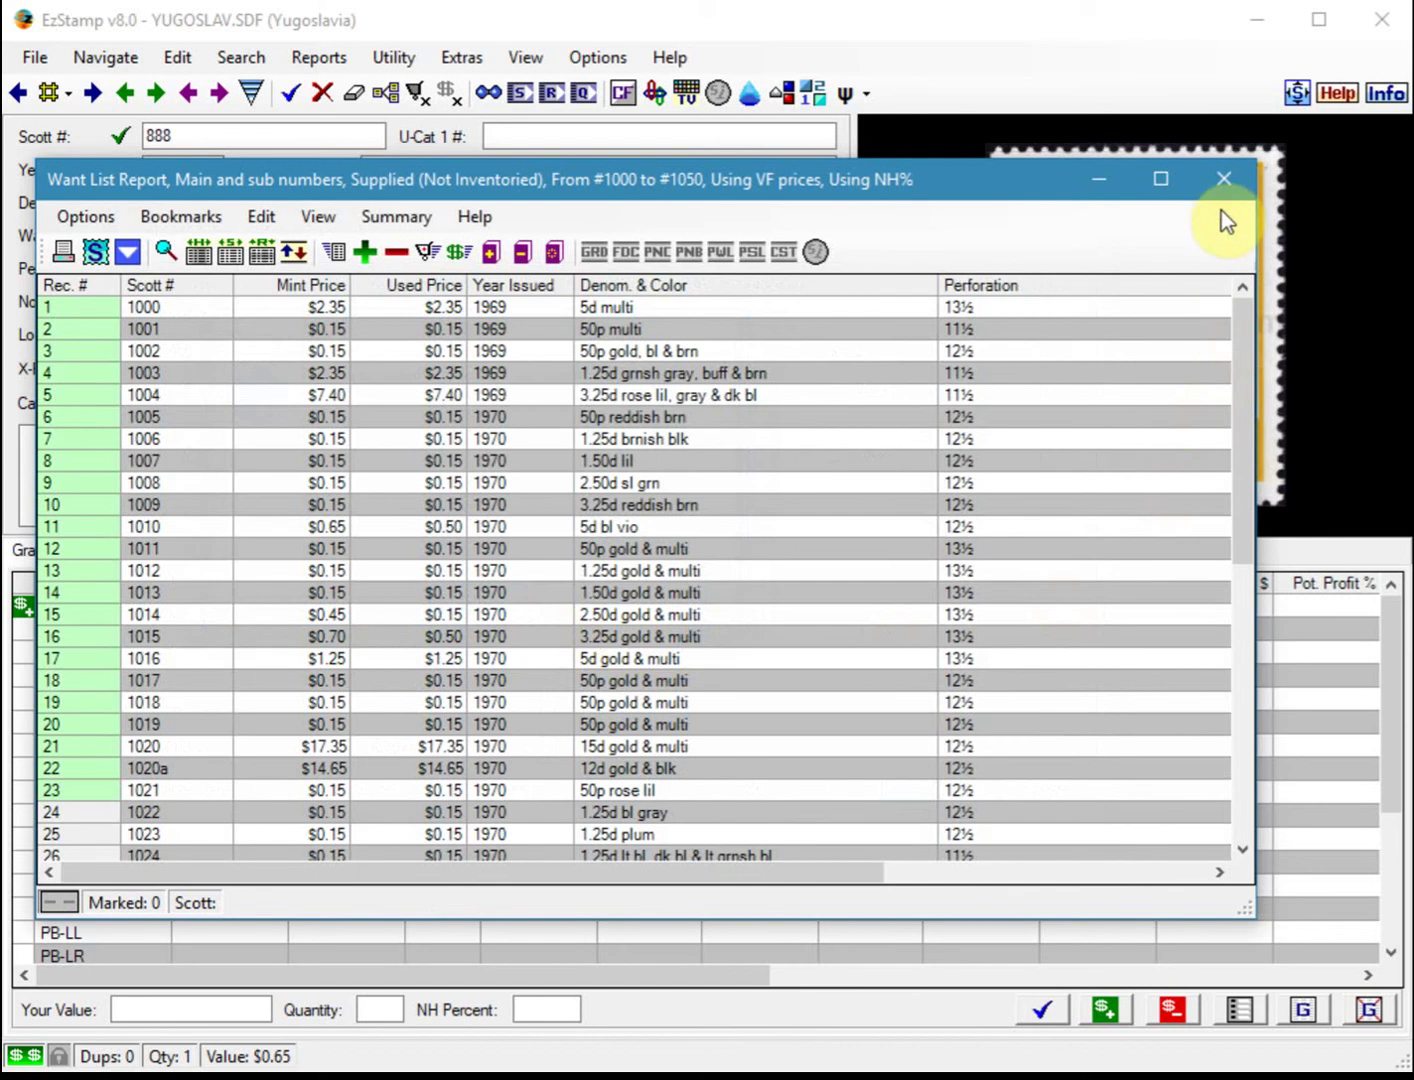
{"action": "left_click", "coordinate": [1223, 179]}
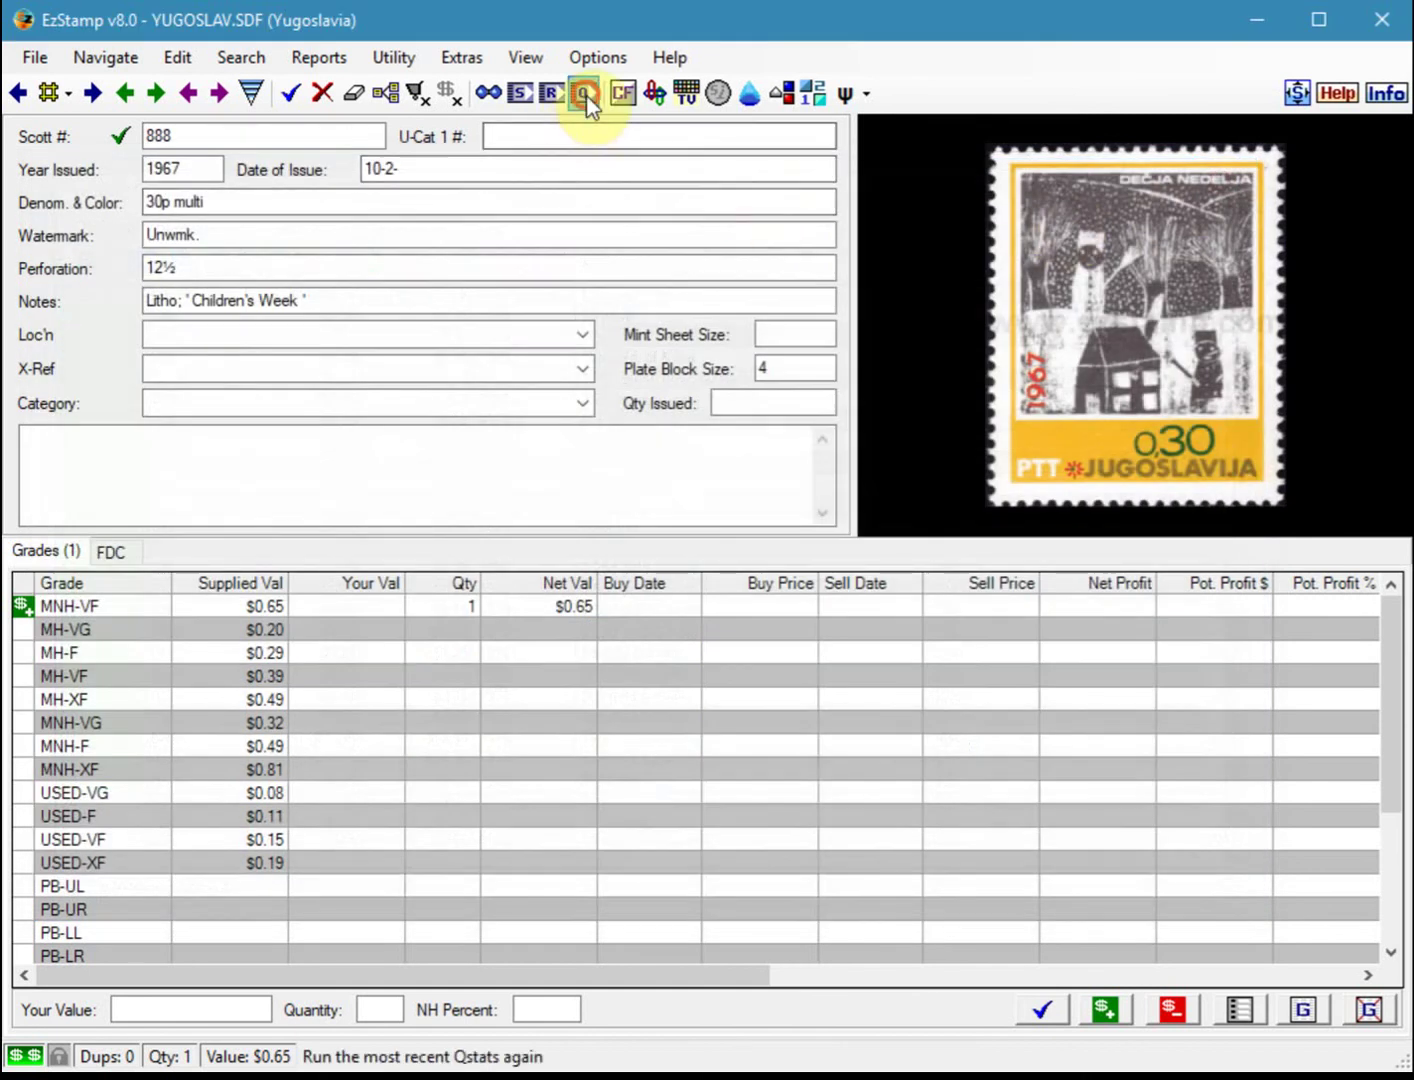
{"action": "left_click", "coordinate": [585, 93]}
{"action": "left_click", "coordinate": [598, 648]}
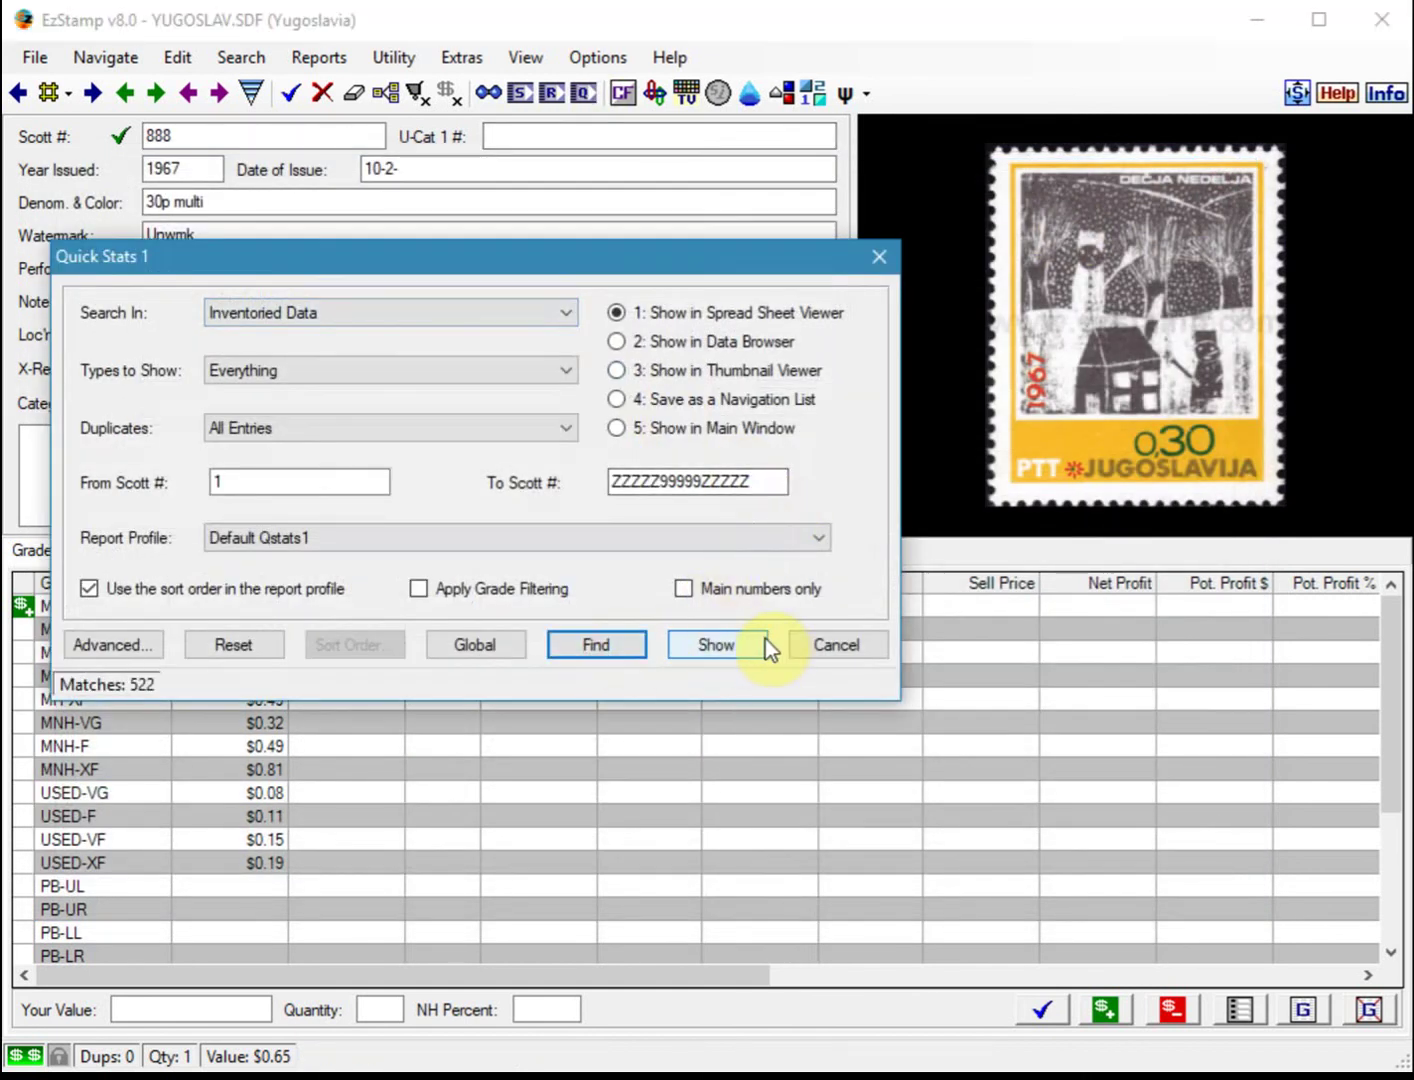
{"action": "left_click", "coordinate": [729, 649]}
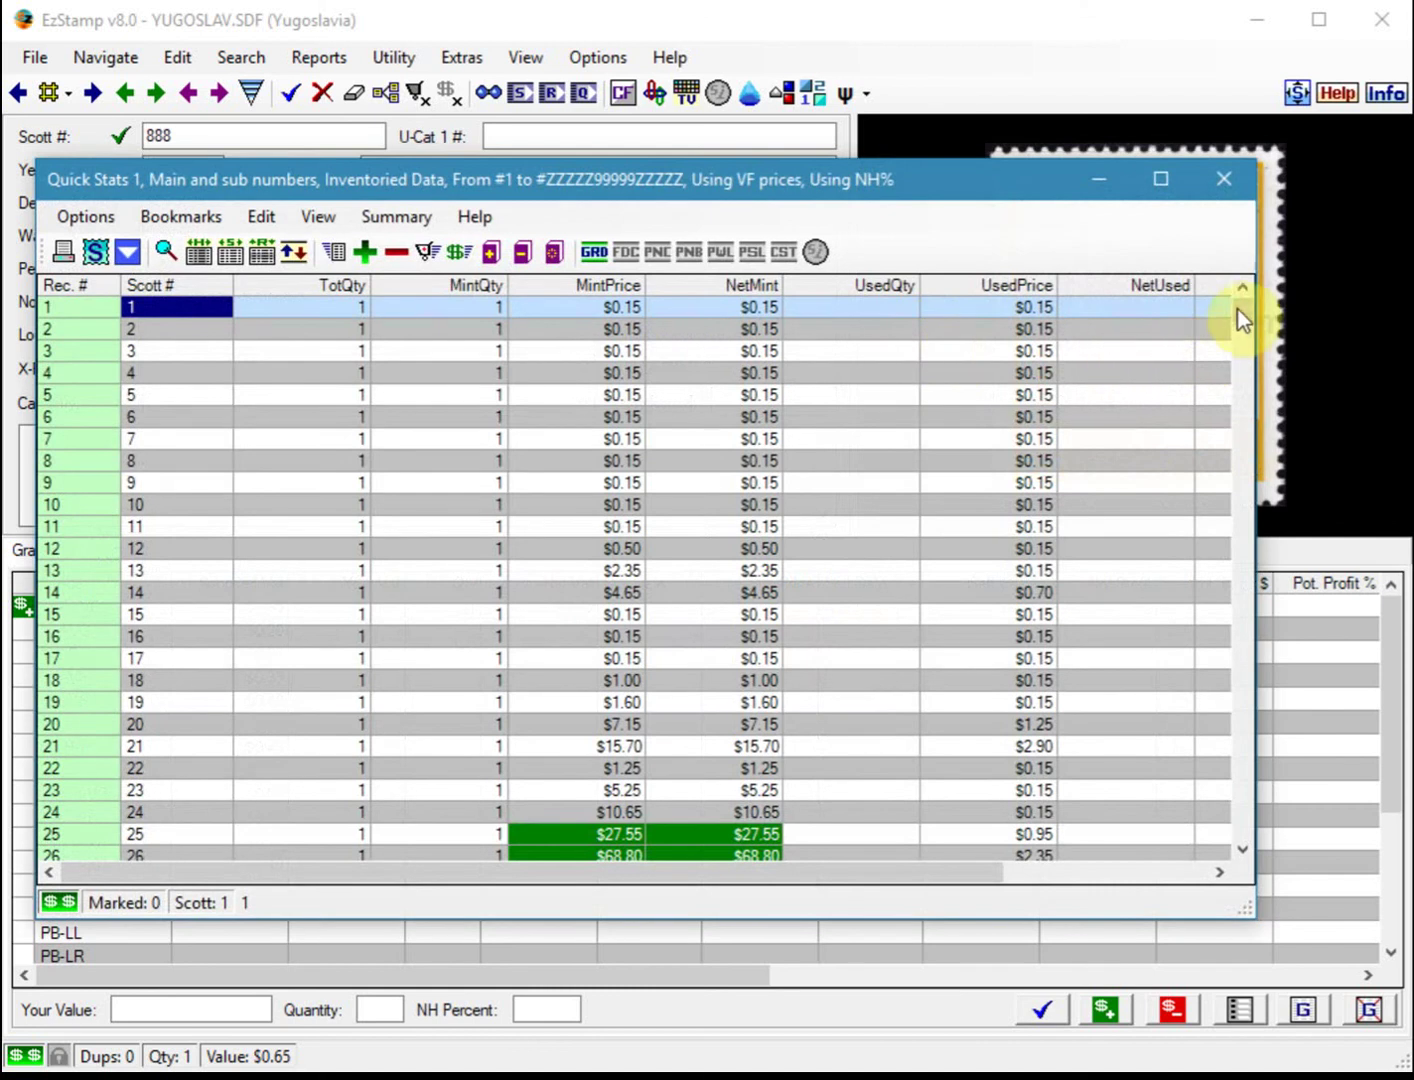
{"action": "left_click_drag", "start_coordinate": [1238, 307], "coordinate": [1245, 858]}
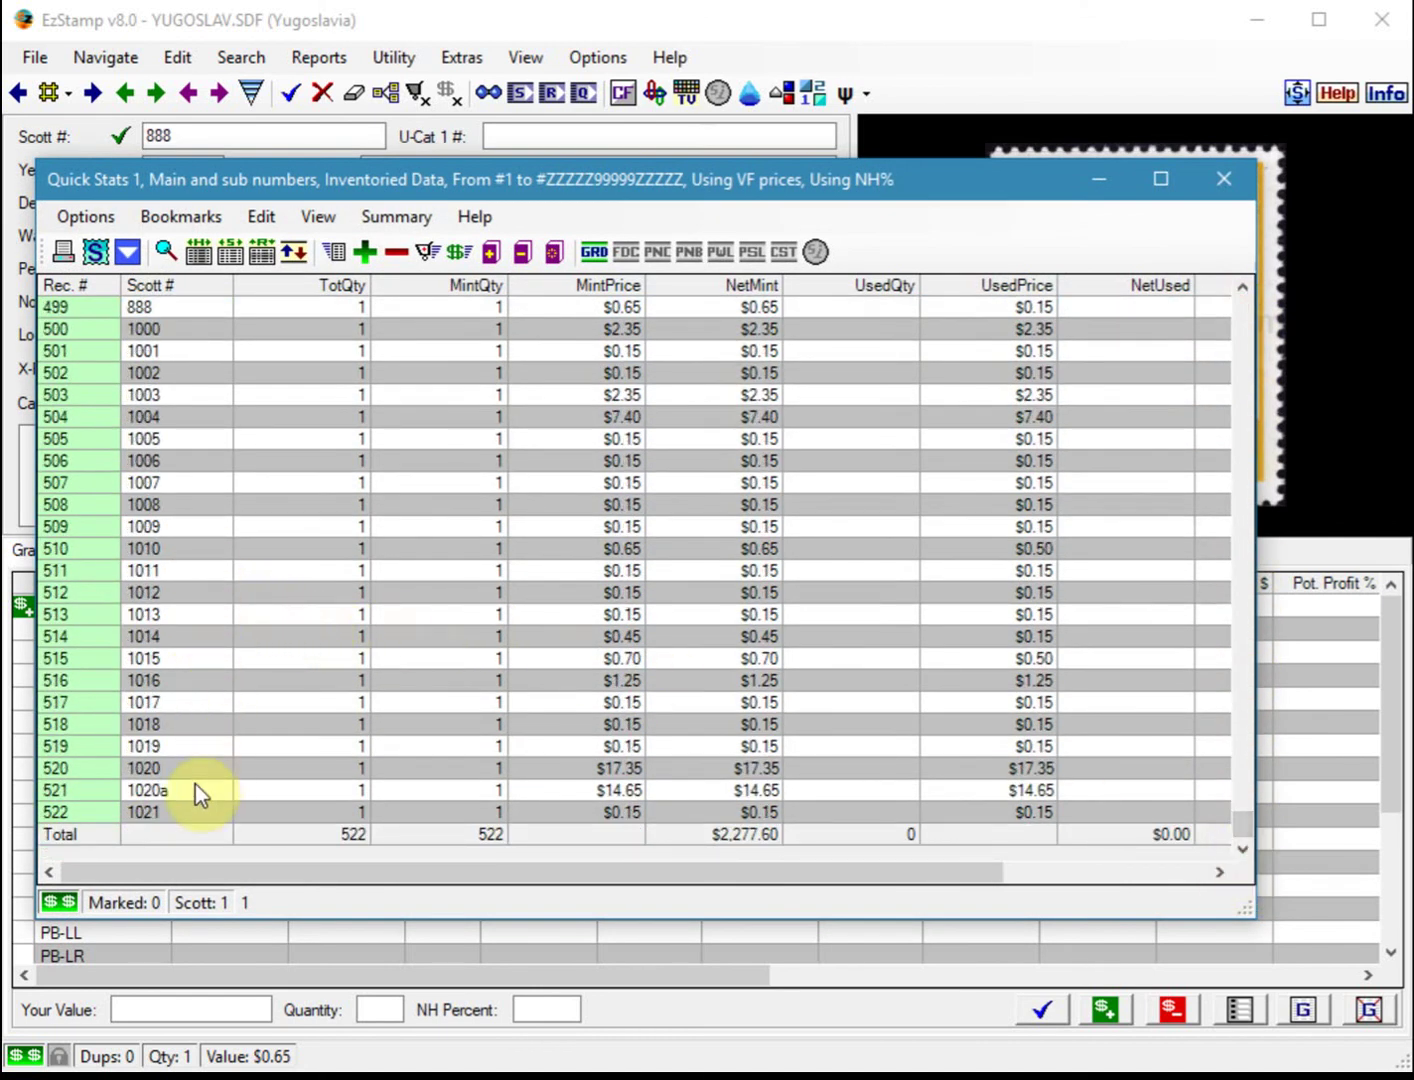
{"action": "left_click", "coordinate": [175, 813]}
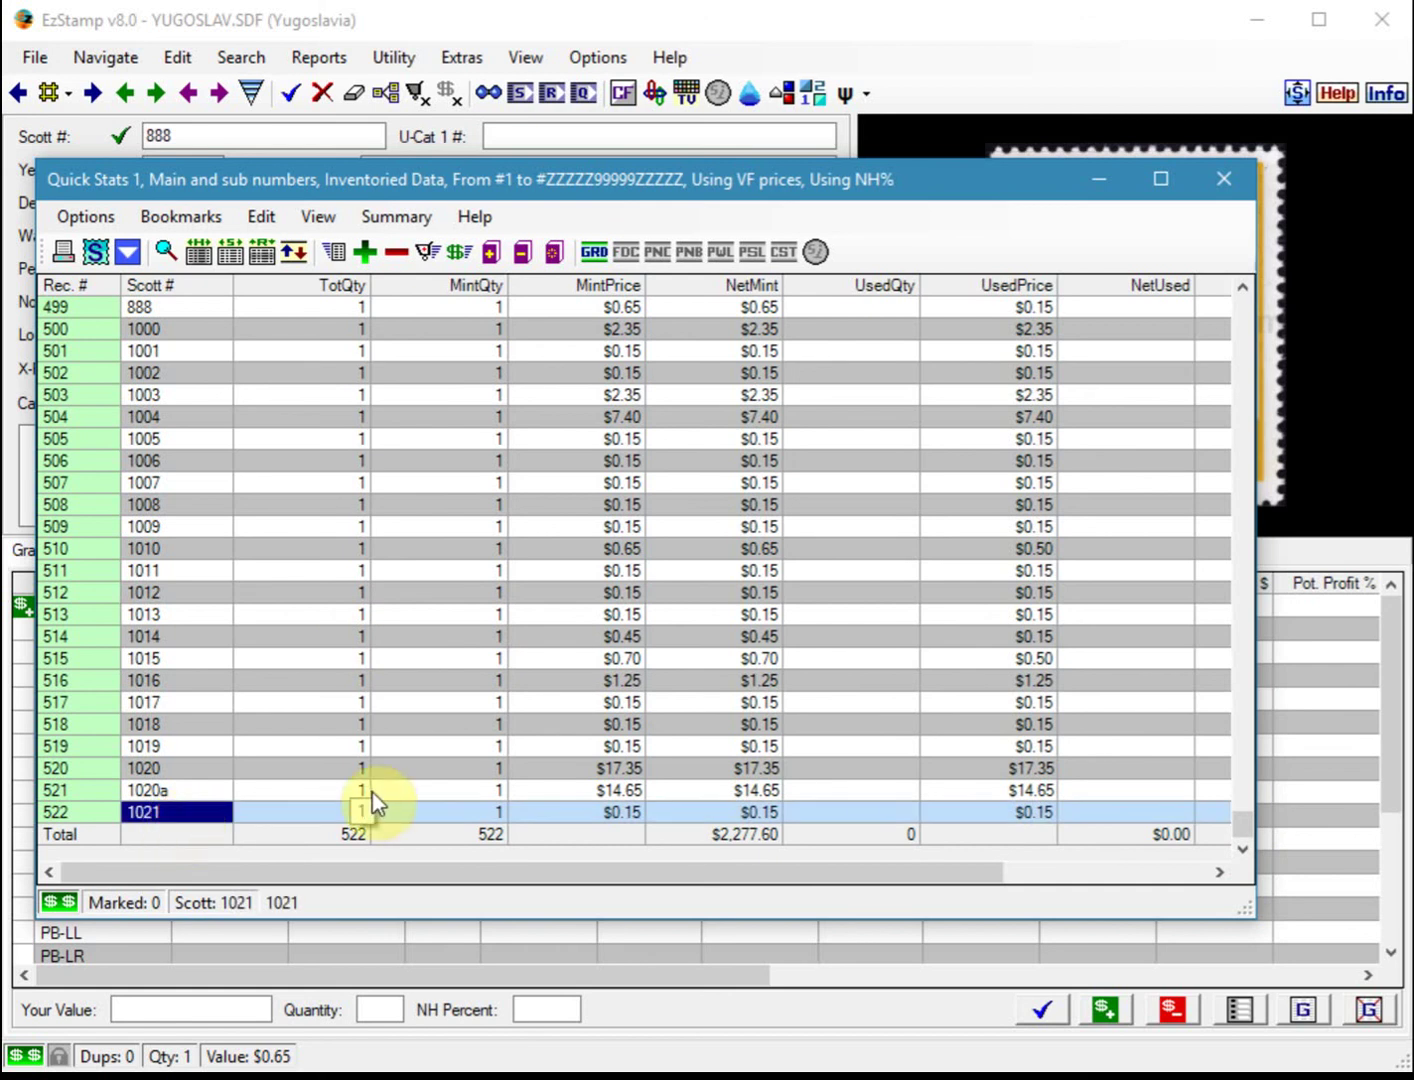
{"action": "left_click", "coordinate": [1218, 184]}
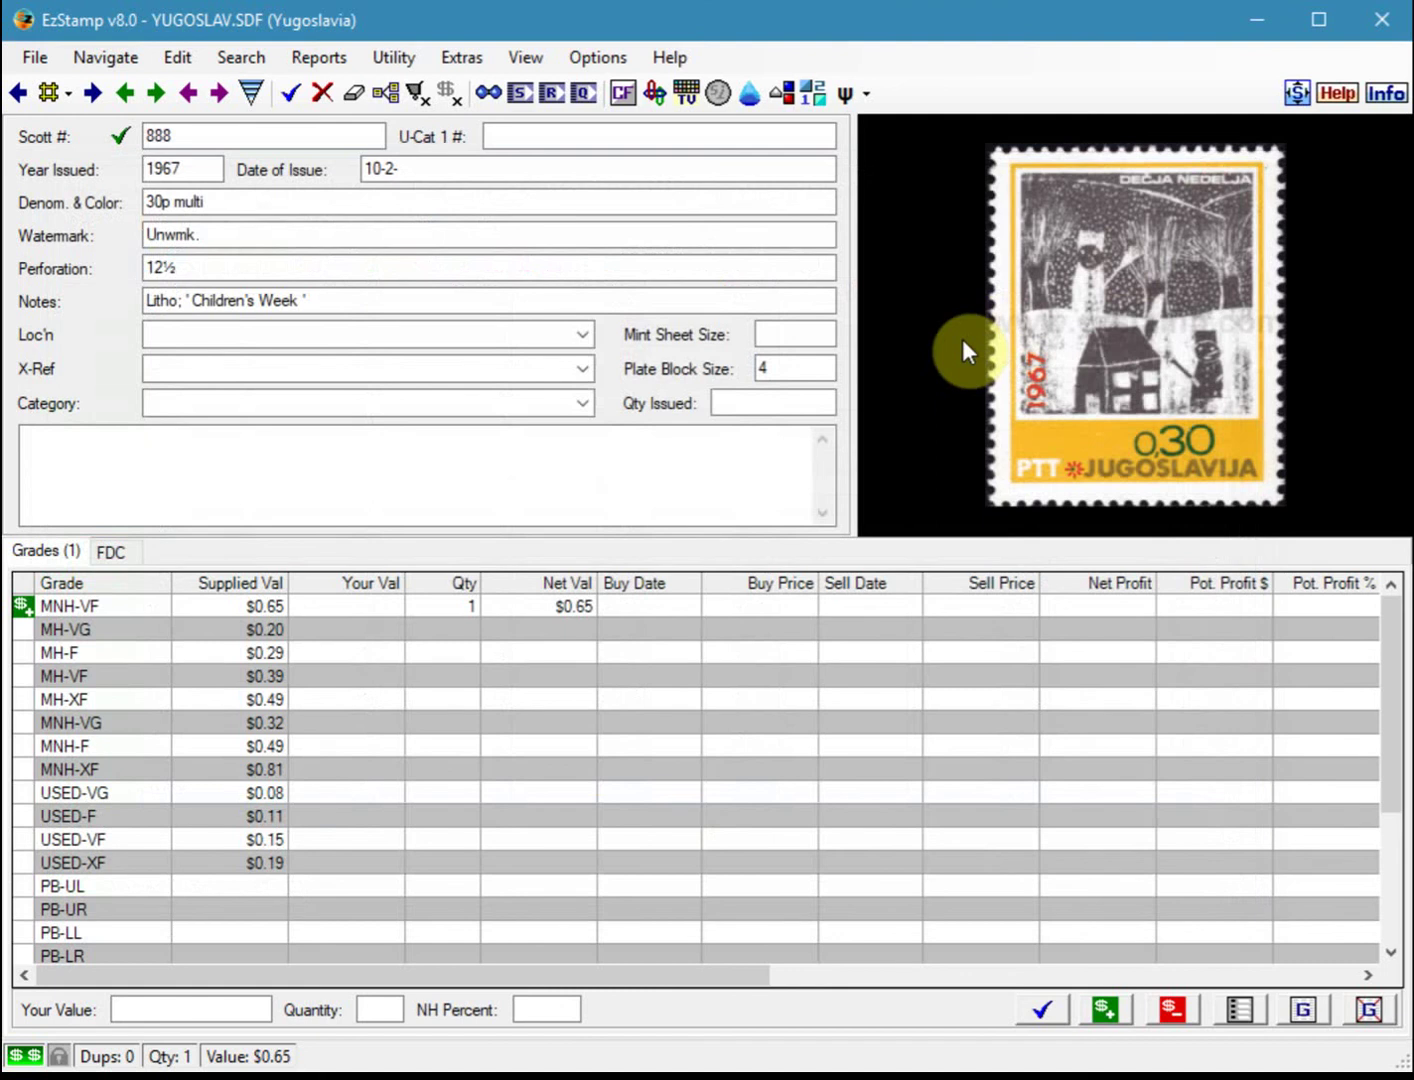